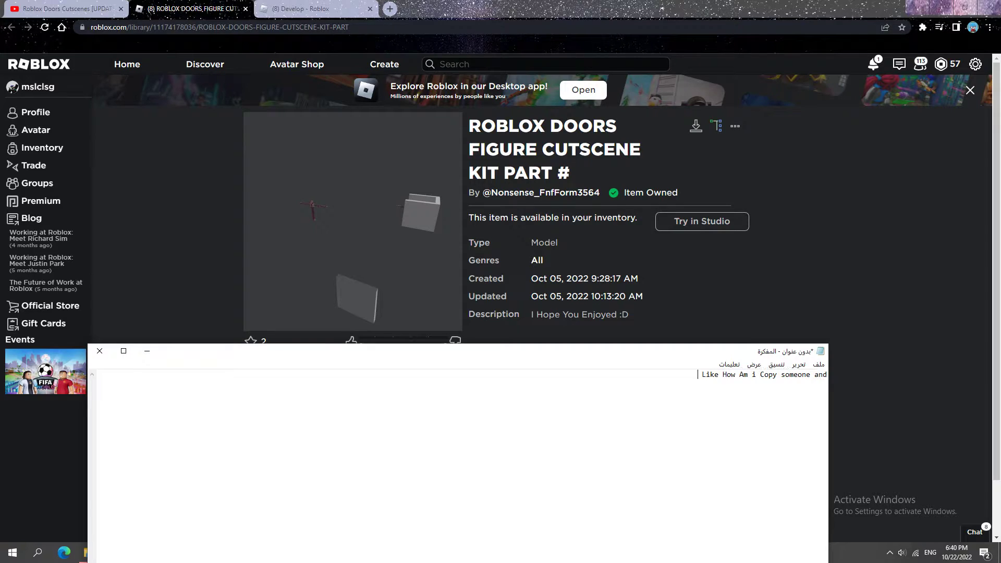
Step: Finish the Notepad note so it reads "Like How Am i Copy someone and he dosent own this"
text(dosent)
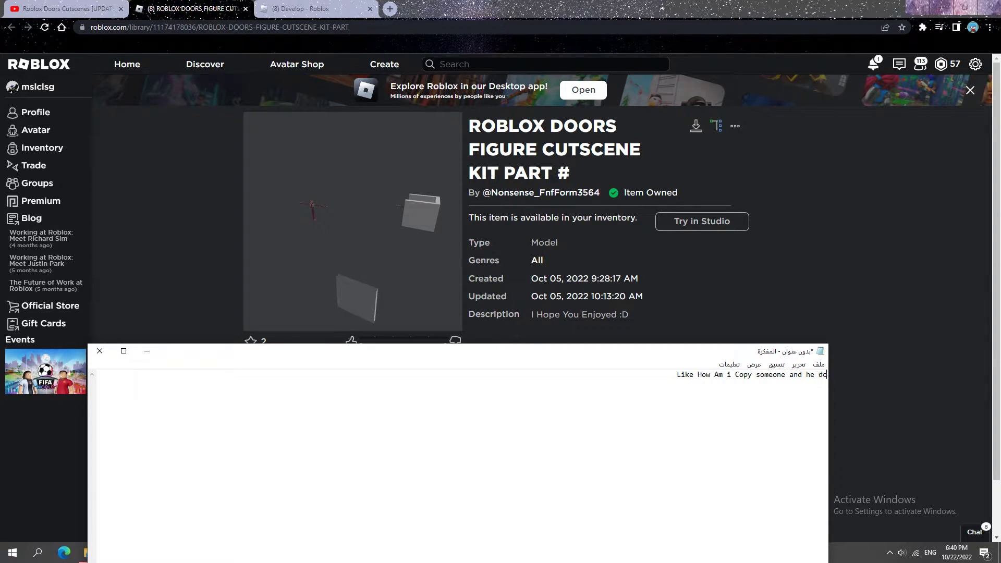
text( on)
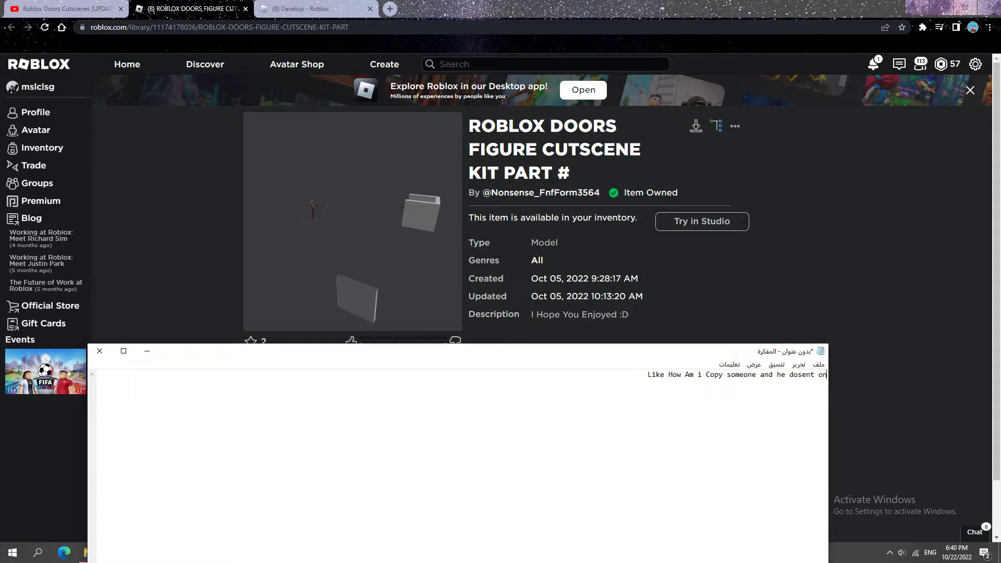
key(BackSpace)
text(wn)
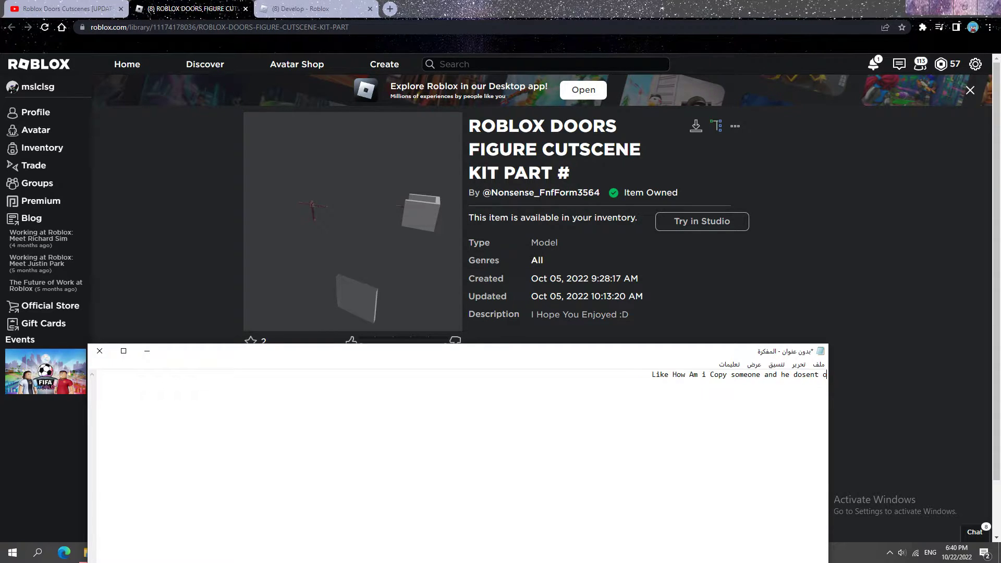
text( this)
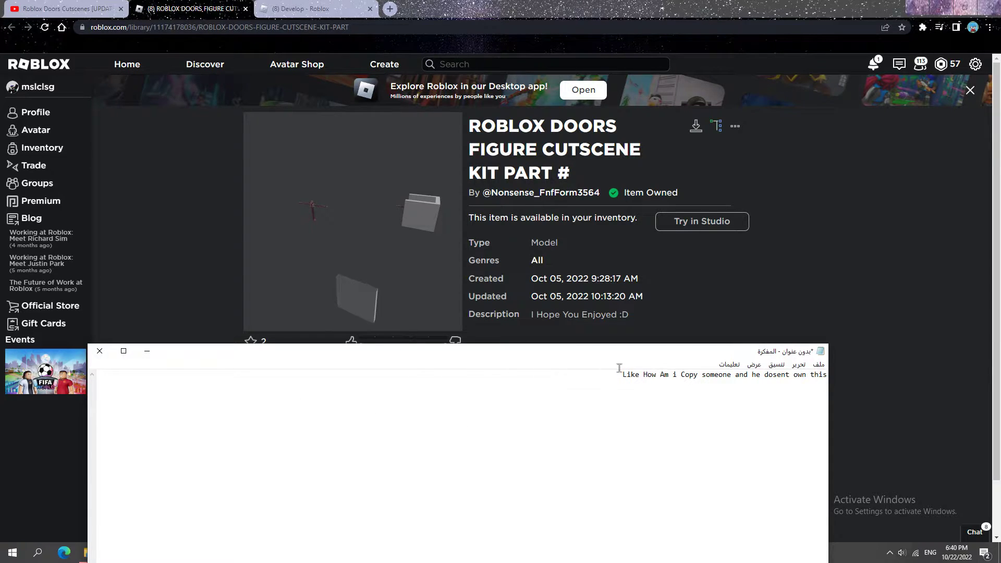
Step: Replace the note's text with "This is Mine Look At it" and minimize the note window
key(ctrl+a)
text(This)
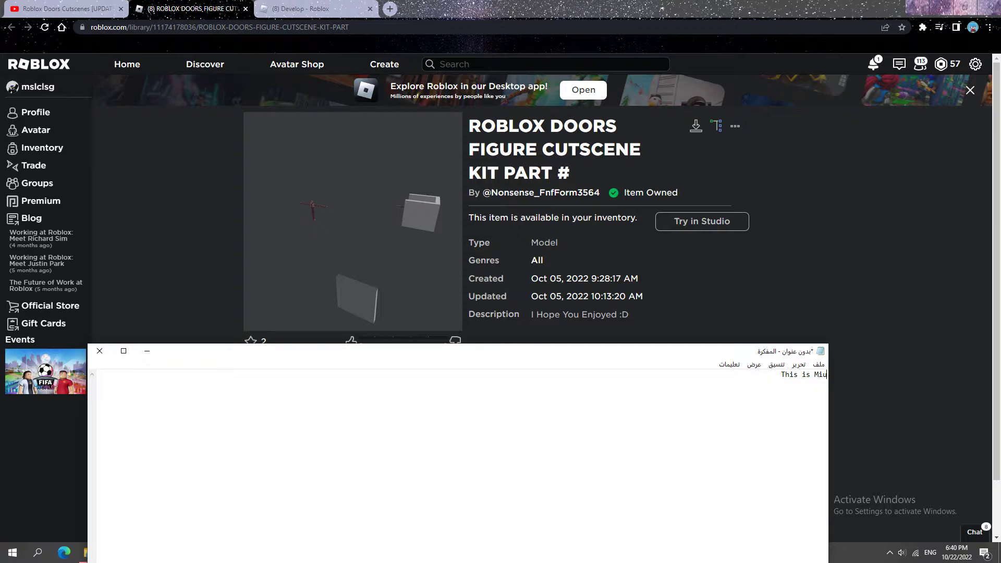
text( is Mine Look At it)
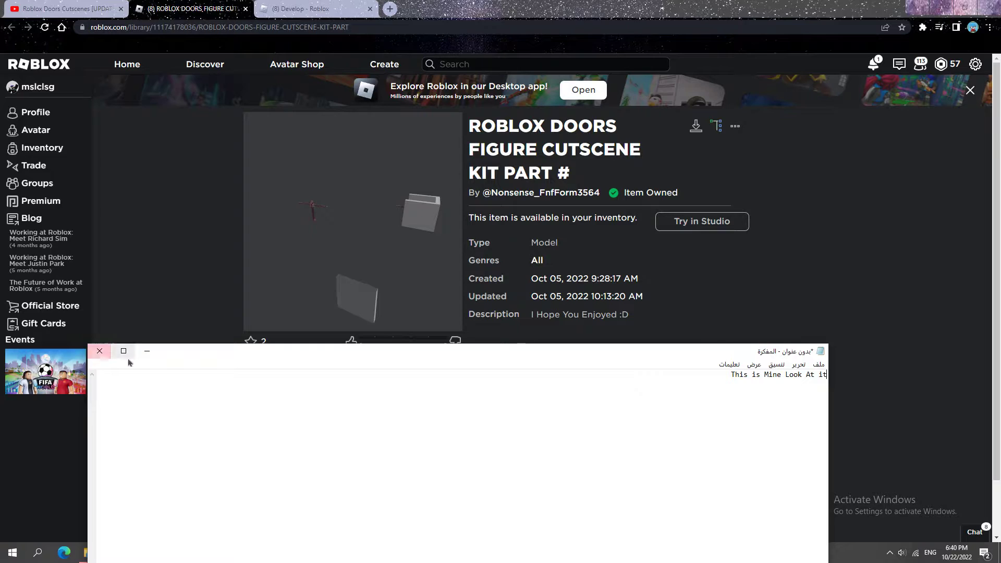
click(147, 351)
Step: Switch to the Doors Test place in Roblox Studio and start a playtest
mouse_move(475, 553)
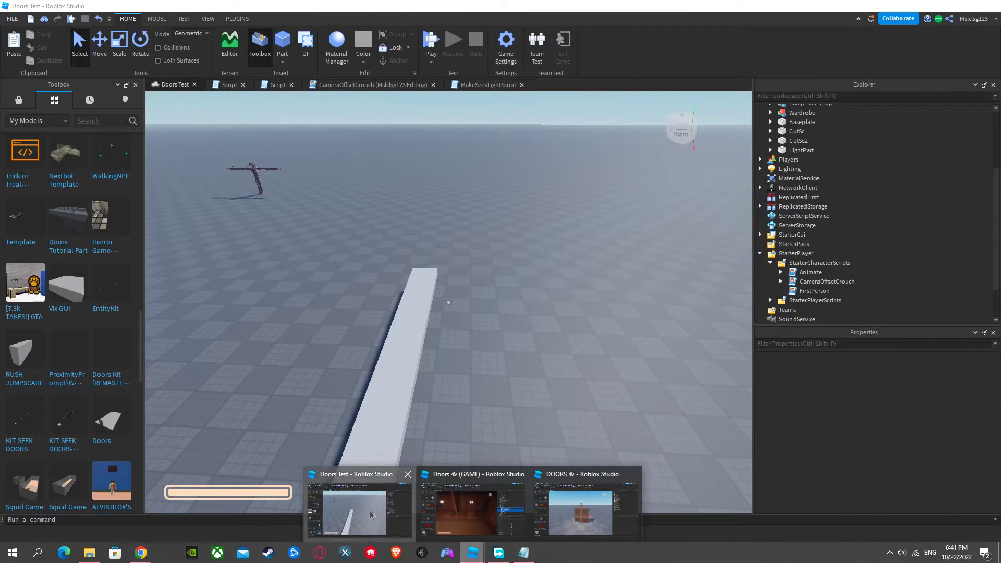
click(379, 511)
click(431, 44)
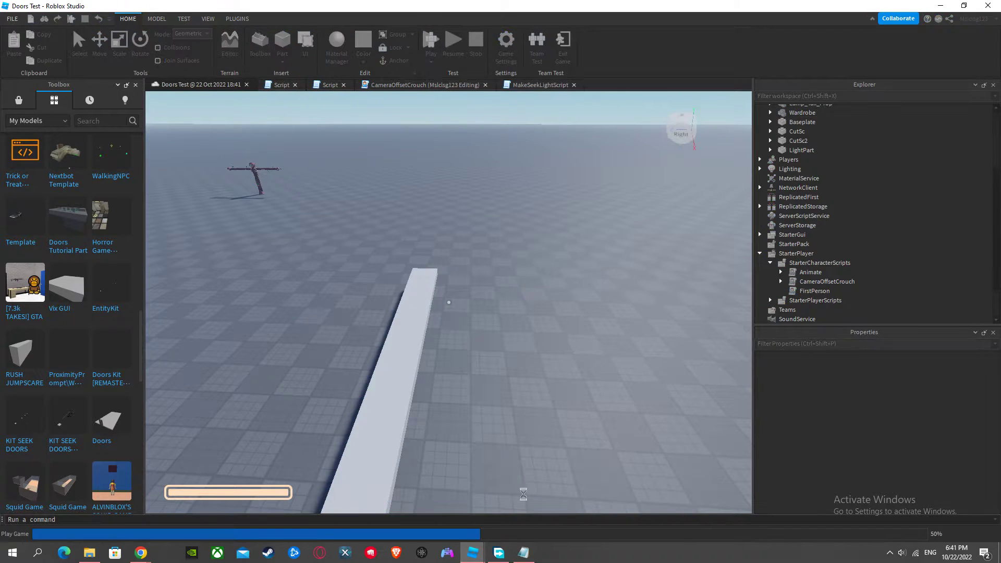
Step: Return to the Notepad note and replace its text with "im also working on seek in part 4 and much stuff"
click(523, 553)
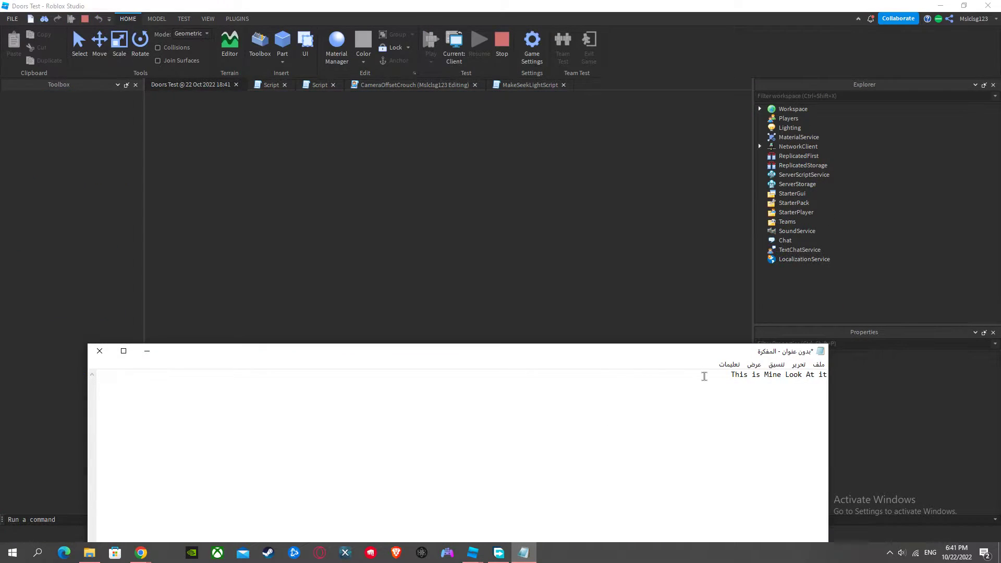
key(ctrl+a)
key(BackSpace)
text(im also aworking on seek in part 4 and much stuff)
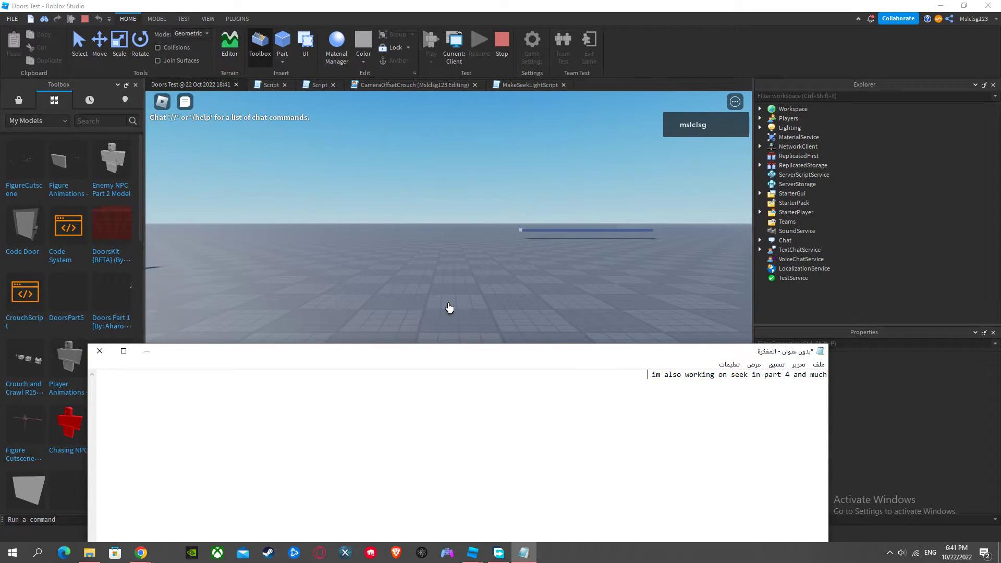
Step: Walk the playtest character through door 0051, watch the Figure between the bookshelves, back away and bring up the game menu
click(448, 303)
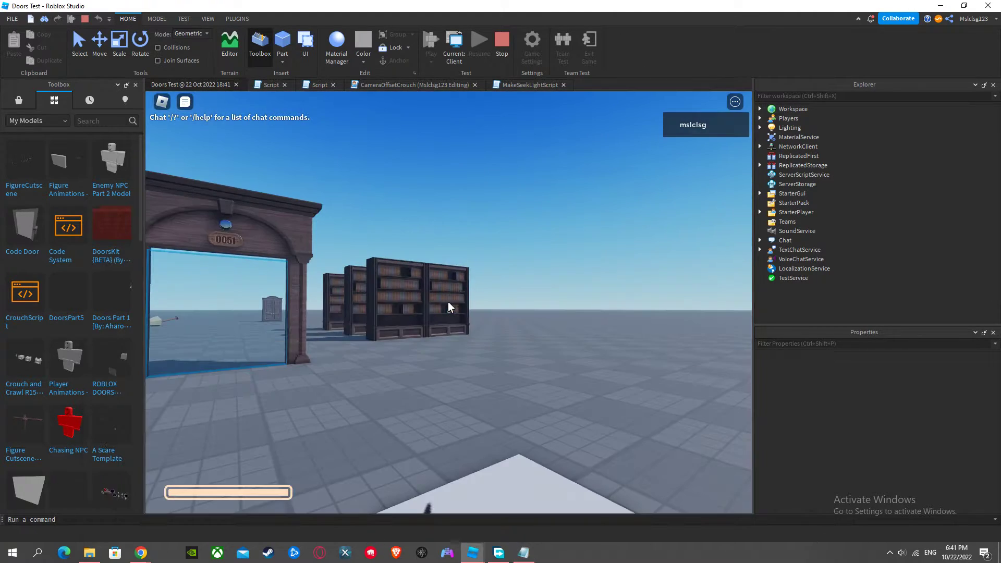
key(w)
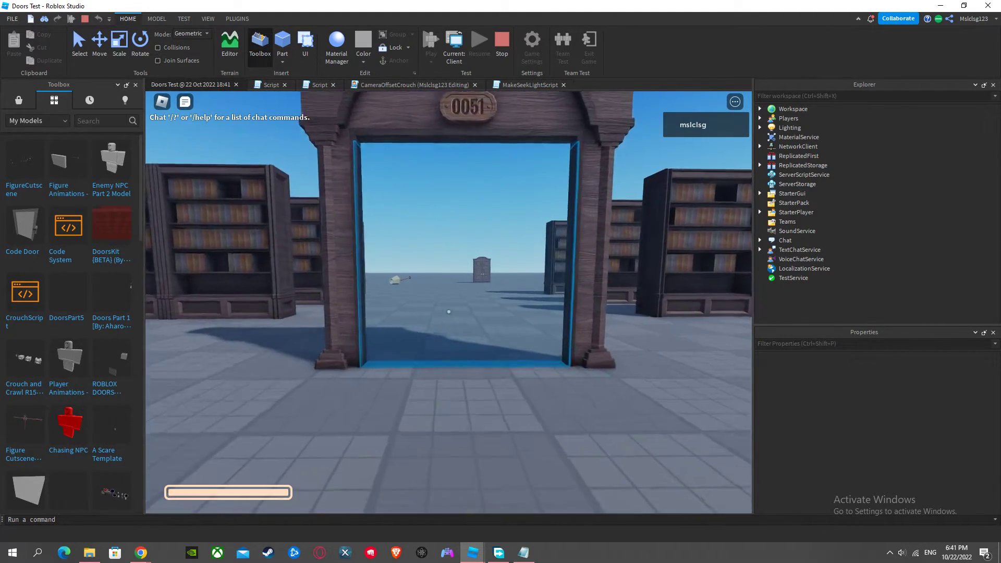
key(w)
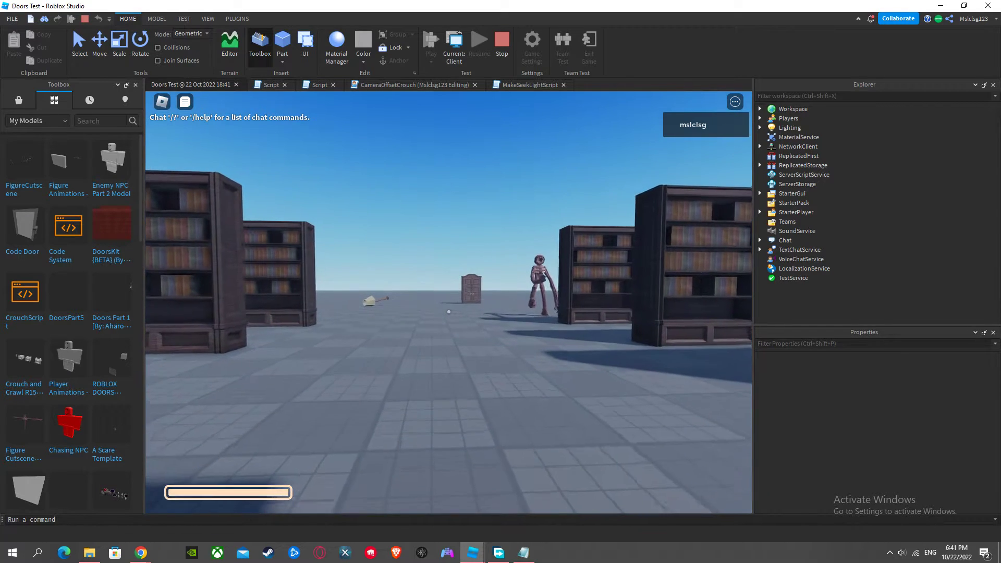
key(w)
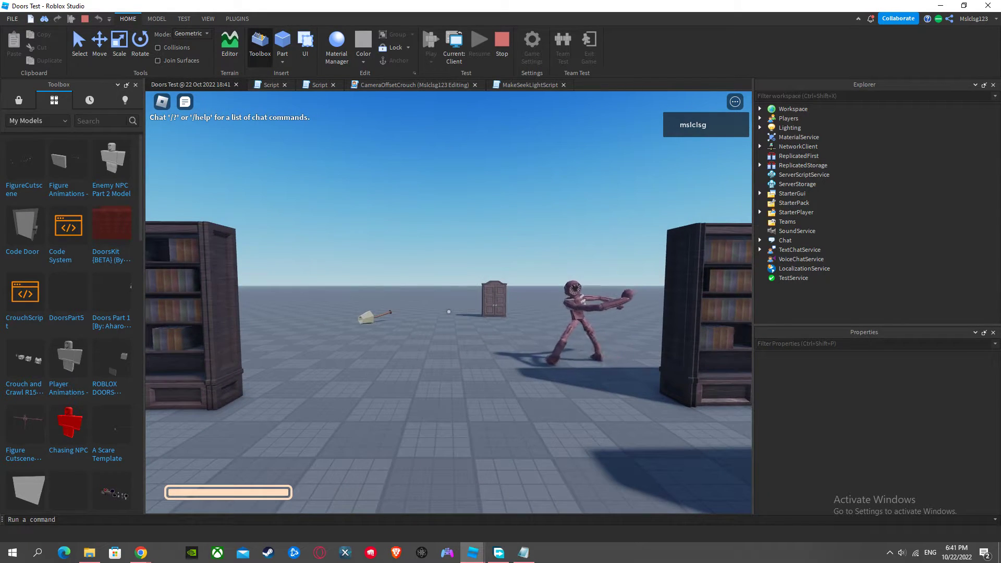
key(s)
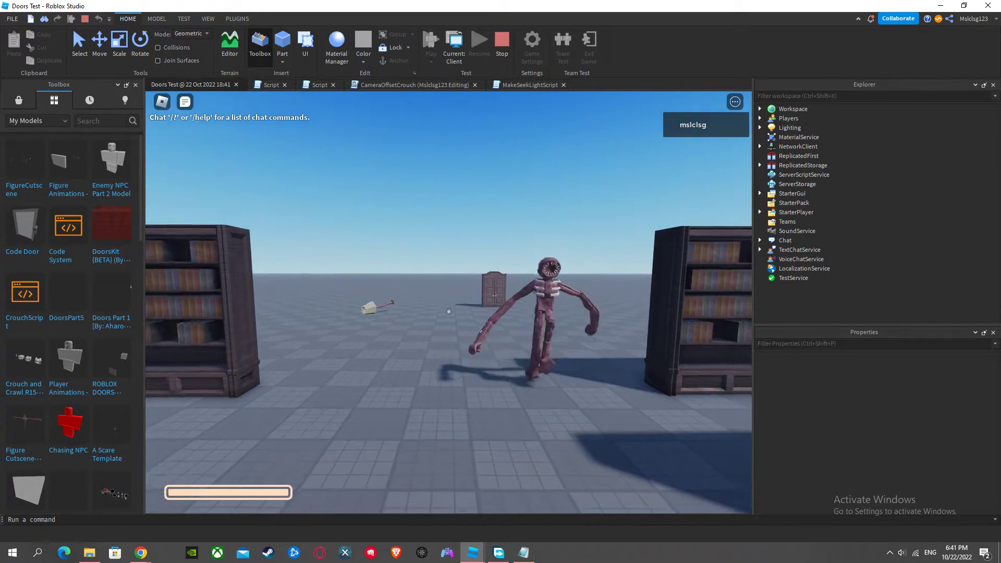
key(s)
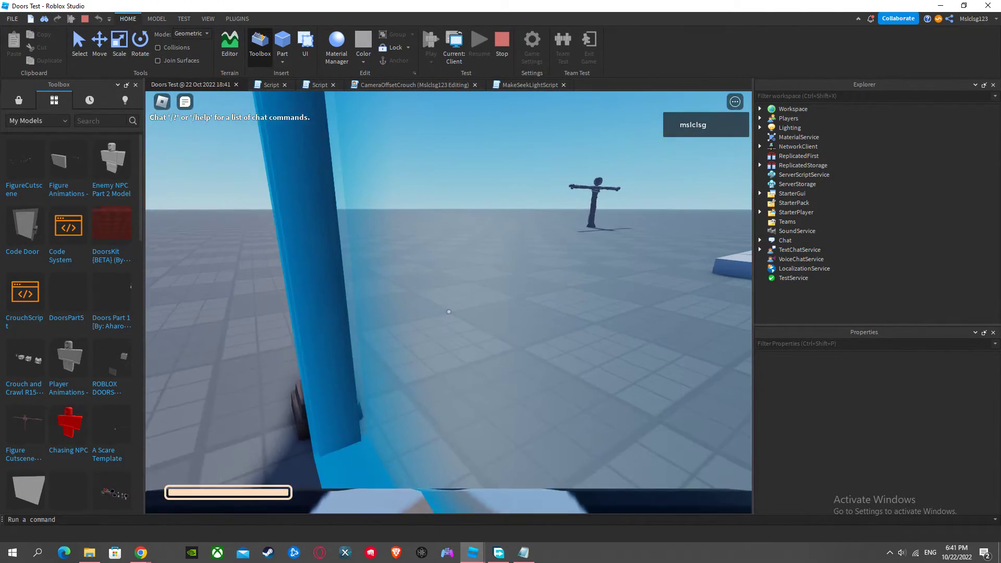
key(Escape)
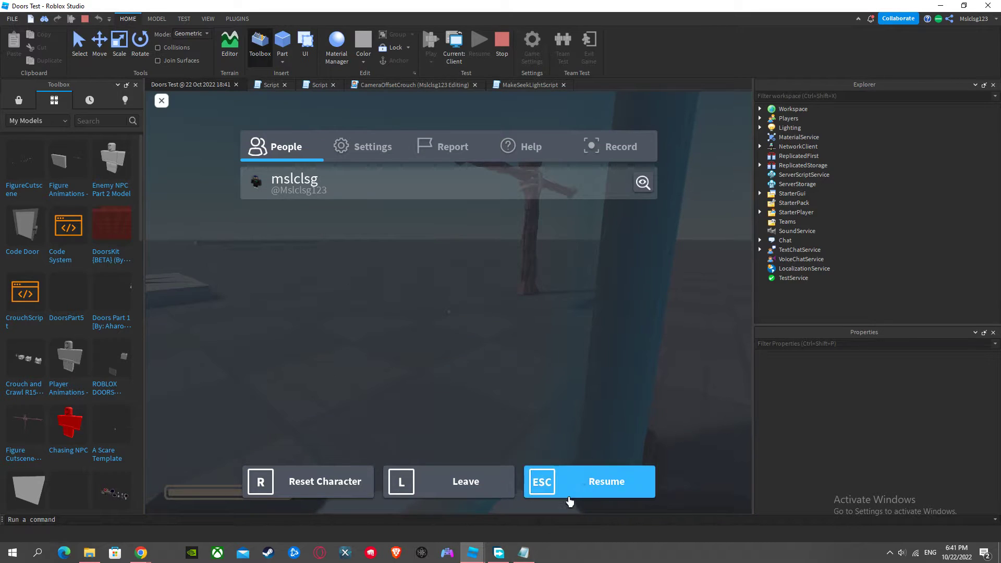
click(566, 498)
key(Escape)
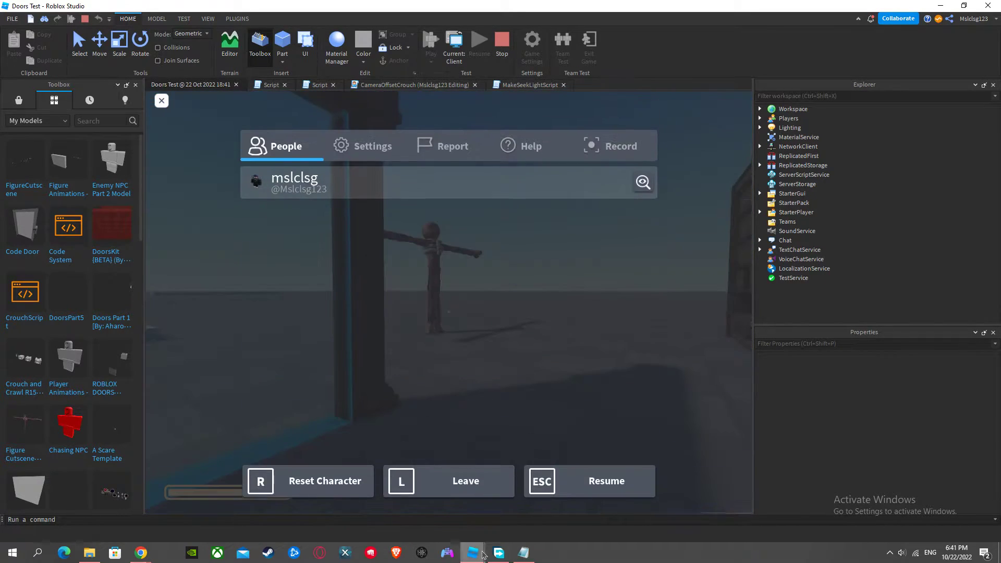
Step: Replace the Notepad note's text with "I Even Make the Cutscene Works Prefectly" and minimize the note window
click(522, 553)
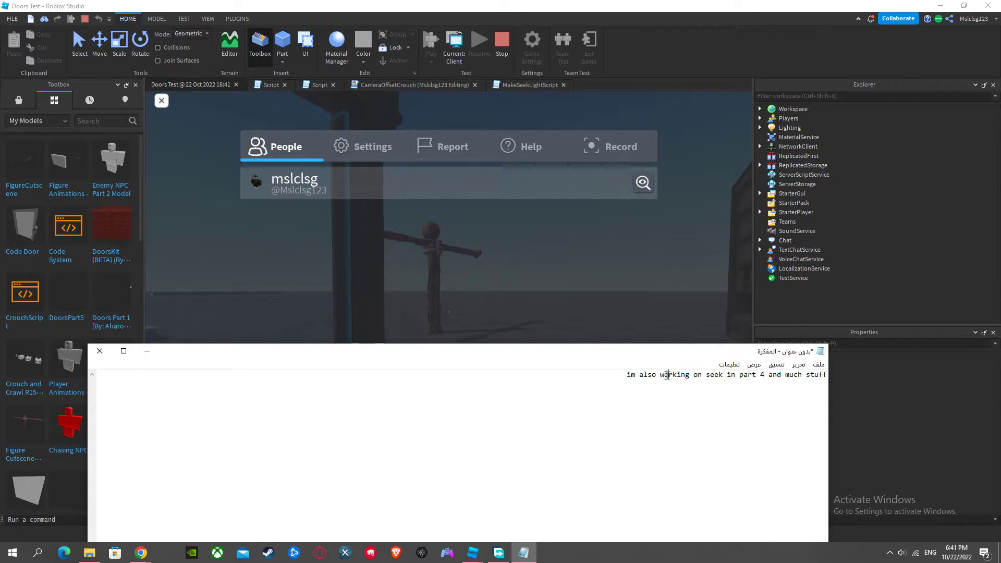
drag(625, 372, 643, 376)
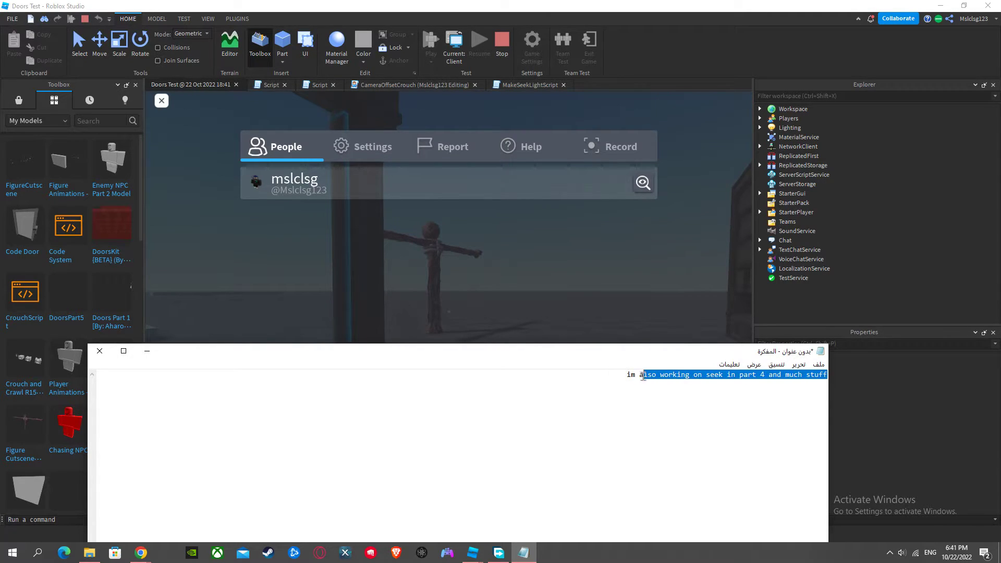
key(BackSpace)
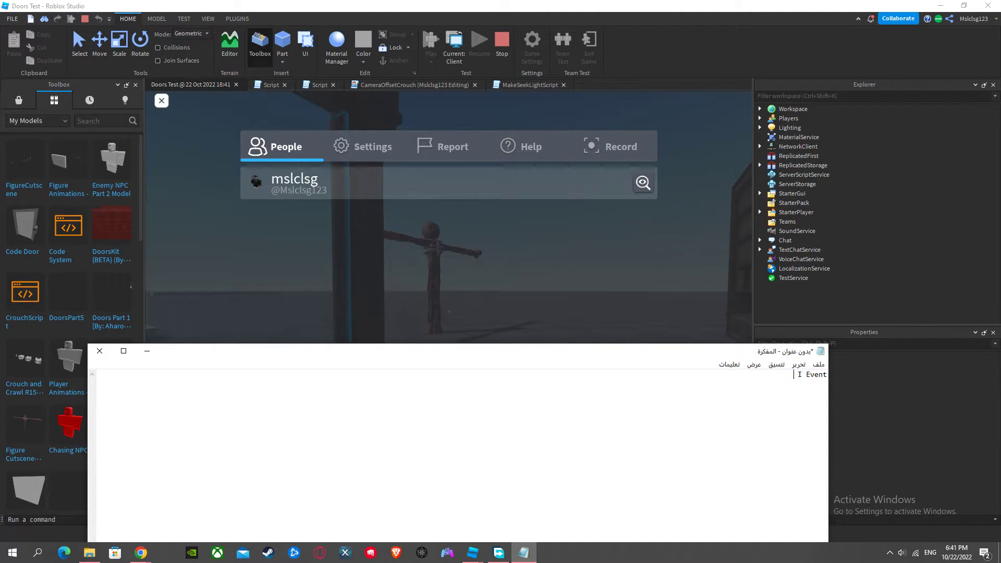
text(I Even Make the Cutscene Works Pre)
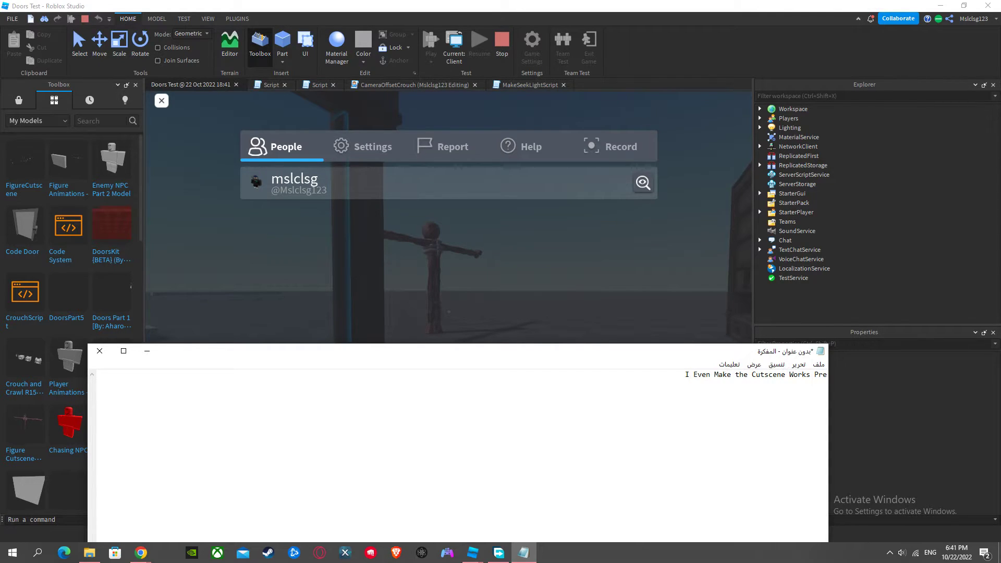
text(fect)
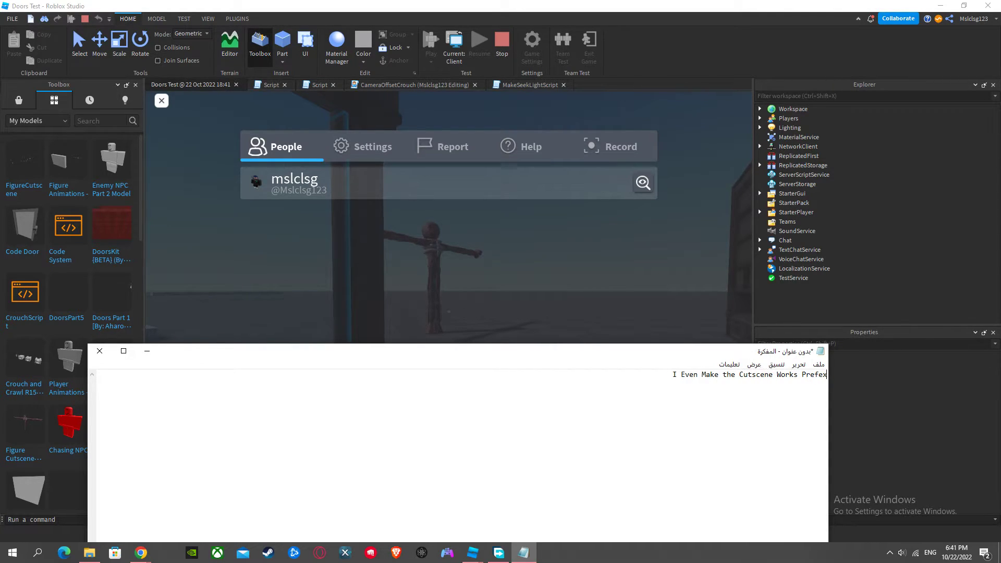
text(ly)
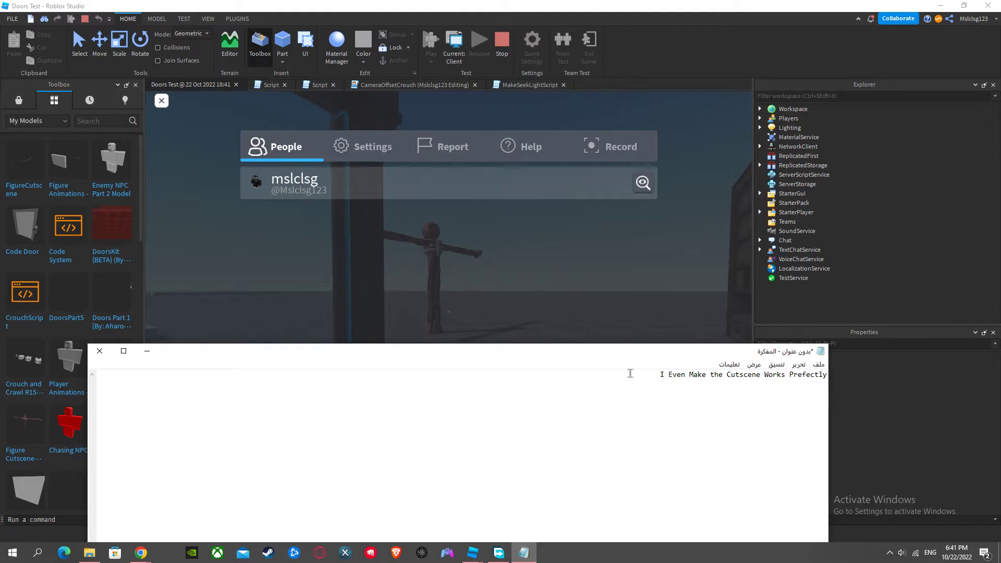
click(147, 350)
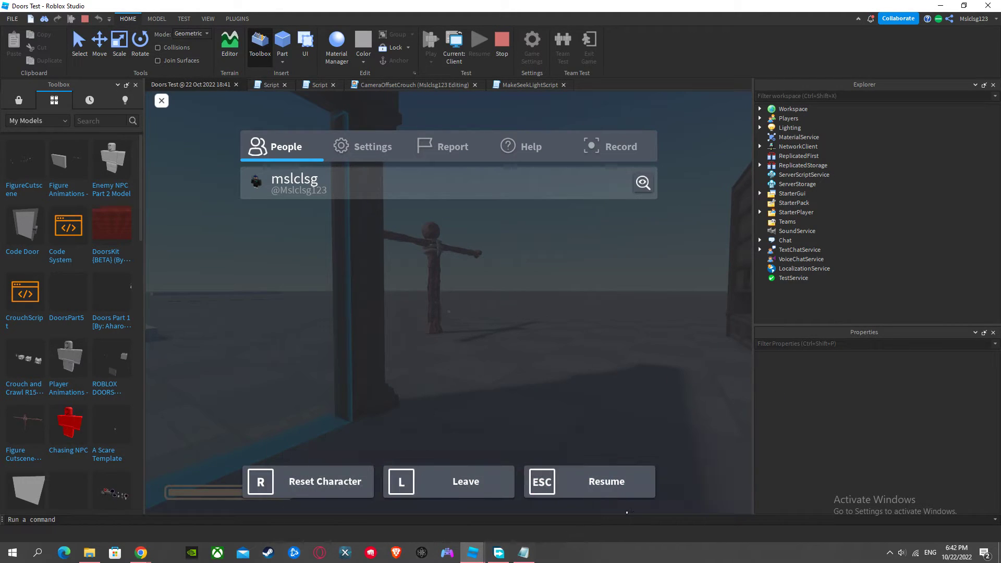
Step: Stop the playtest in Roblox Studio and collapse the StarterCharacterScripts folder
key(Escape)
key(Escape)
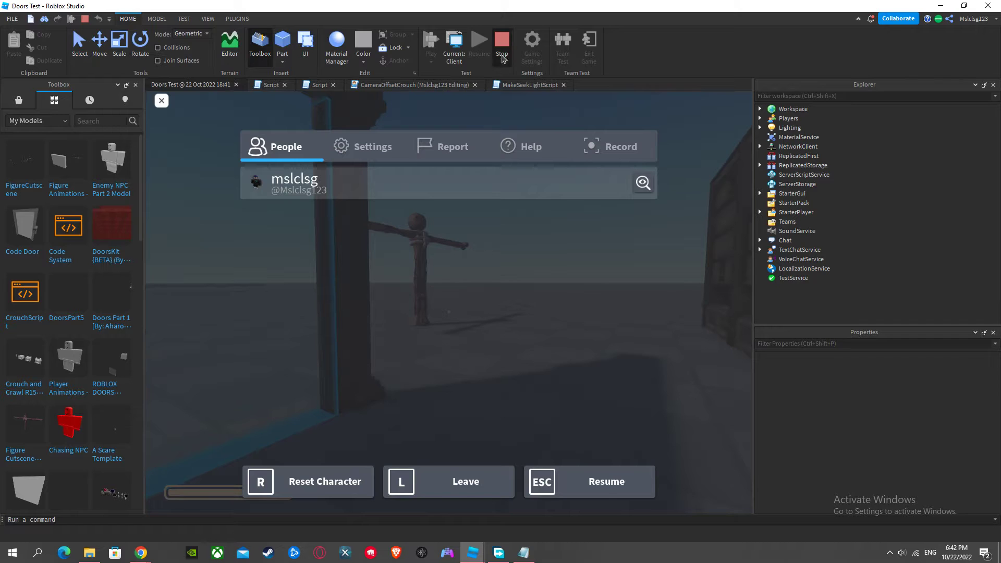
key(shift+F5)
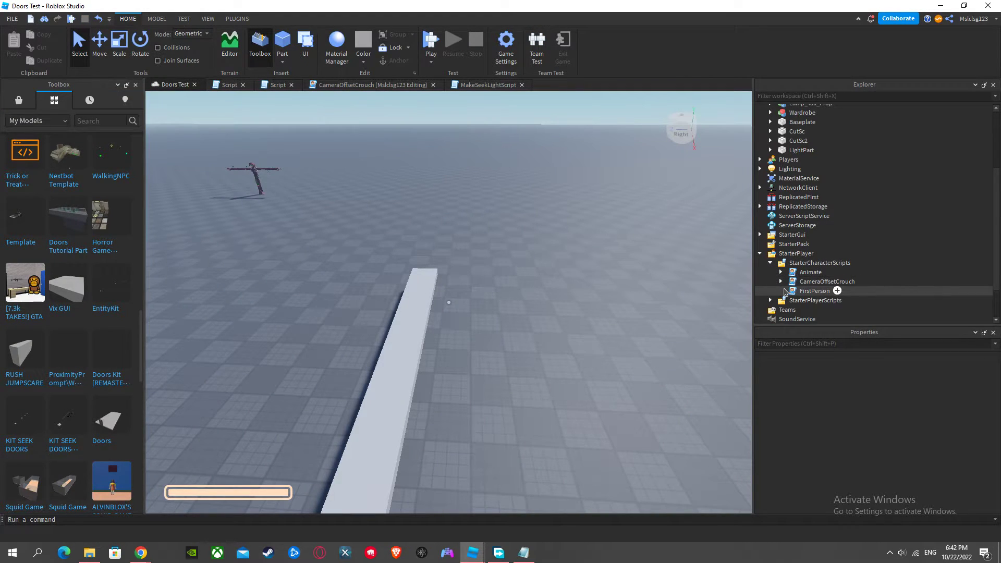
click(771, 263)
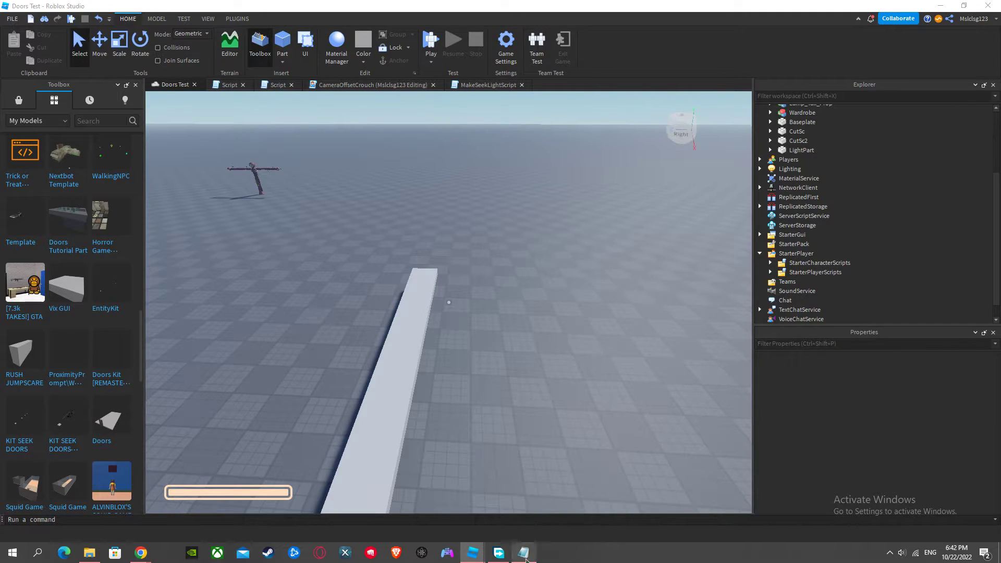
Step: Replace the Notepad note's text with "When you put the model and you press play the cutscene dont work because"
click(523, 553)
key(ctrl+a)
key(BackSpace)
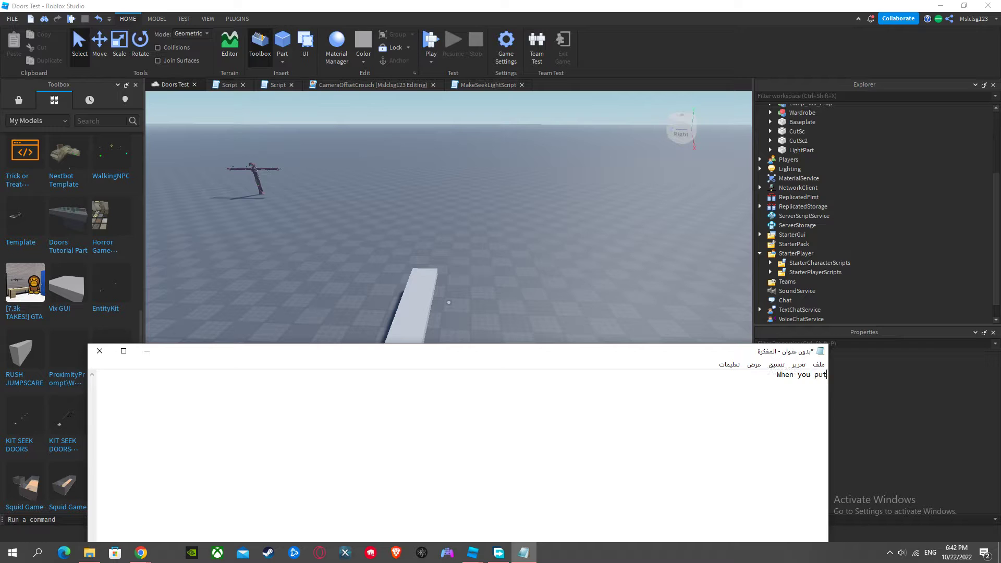
text(When you put the model and you press play the cutscene)
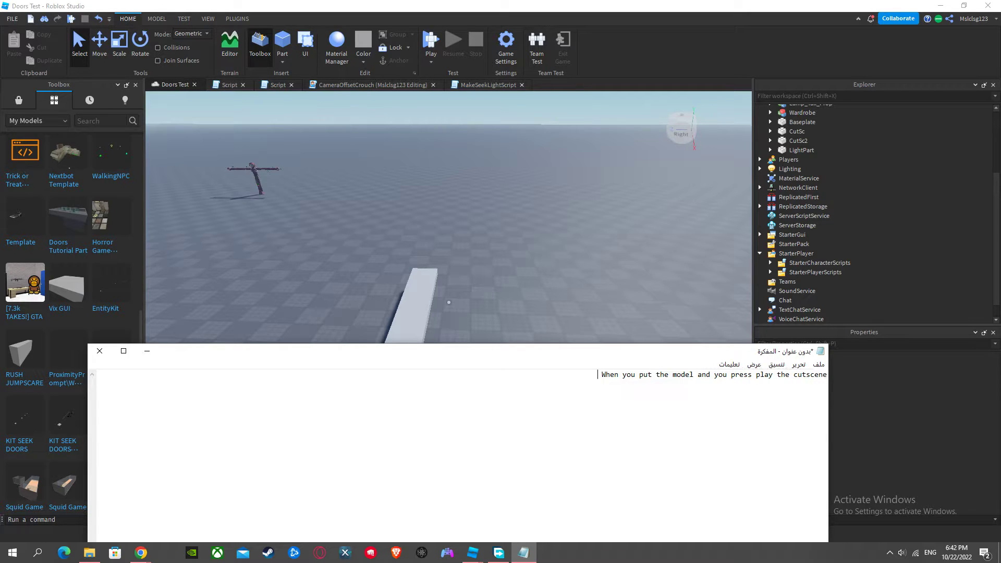
text( dont work because)
Step: In Roblox Studio, expand OnPlayerJoin_Figure under StarterPlayerScripts and select its PlayOnPartTouch value to inspect its properties
click(779, 264)
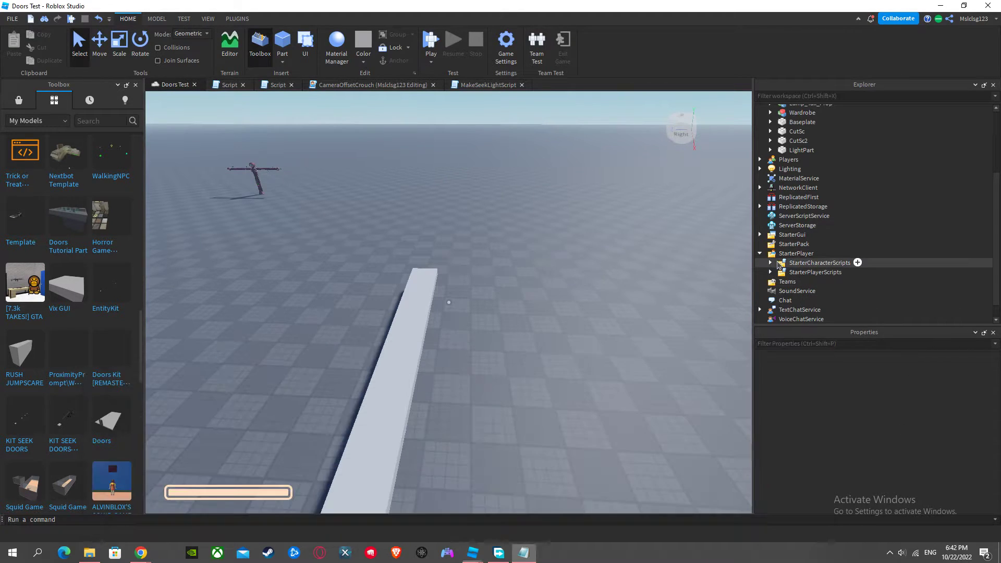
double_click(779, 263)
click(771, 300)
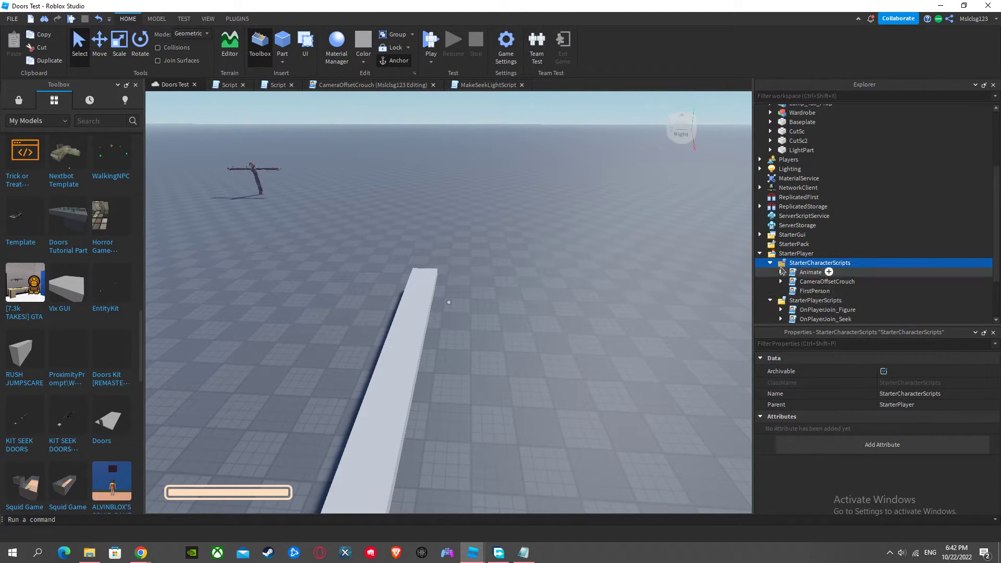
click(770, 263)
click(760, 281)
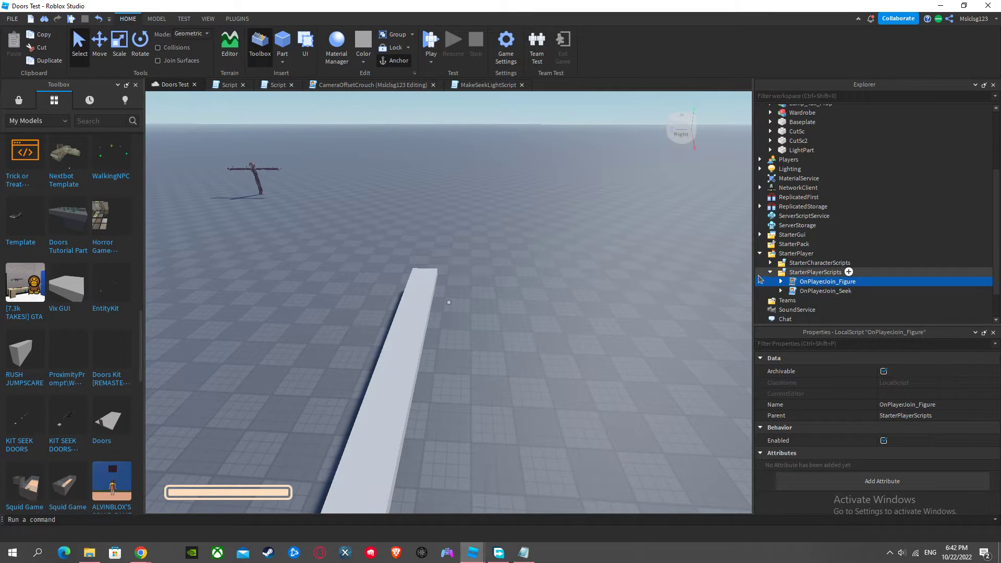
click(781, 281)
scroll(785, 287, down, 3)
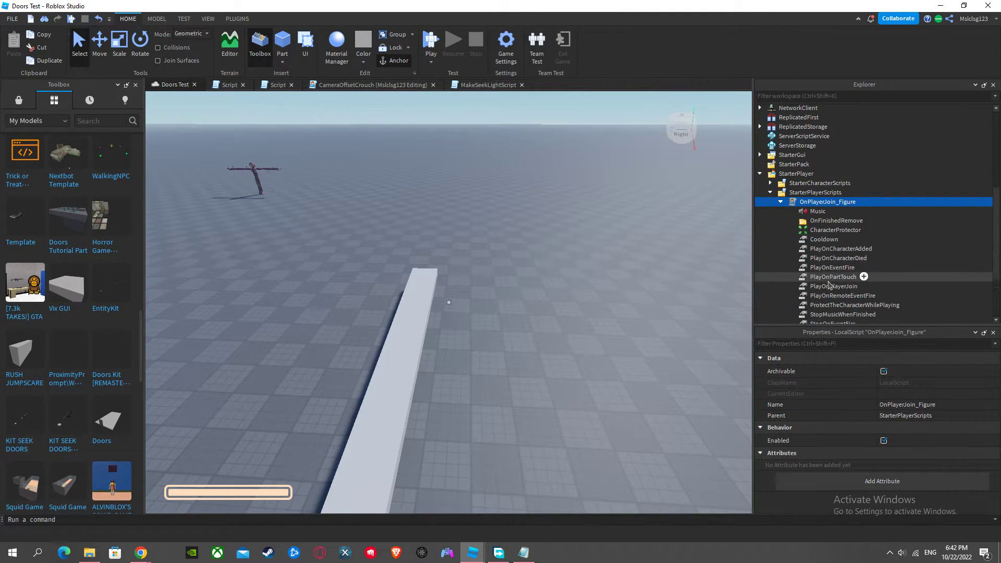
scroll(829, 284, down, 1)
click(830, 251)
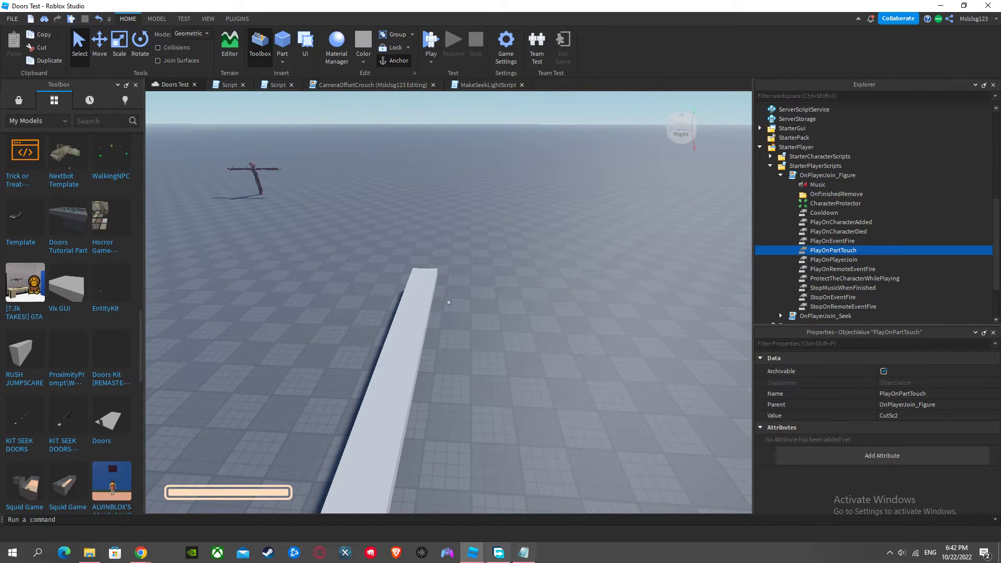
Step: Clear the Value of the PlayOnPartTouch object under OnPlayerJoin_Figure
click(933, 416)
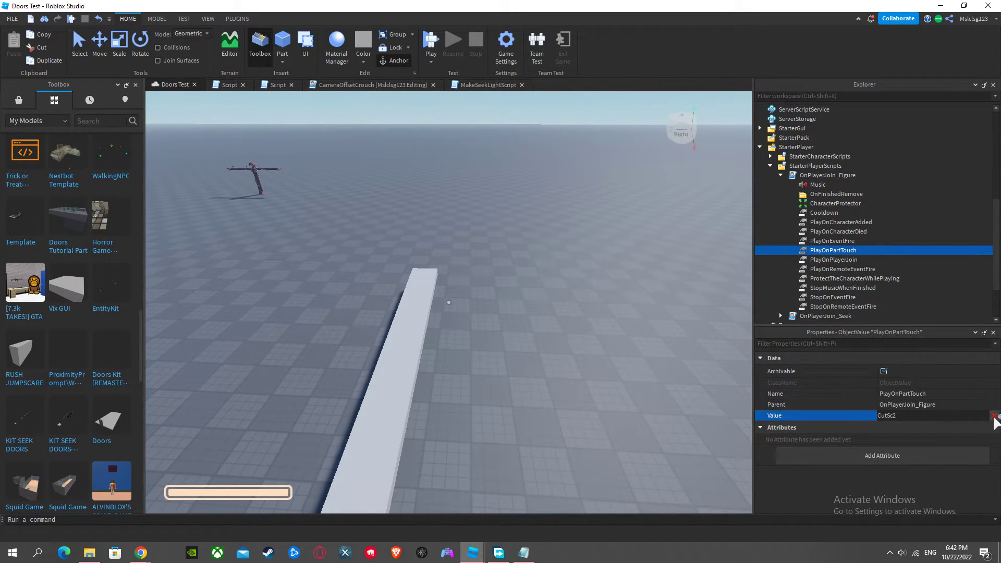
click(993, 416)
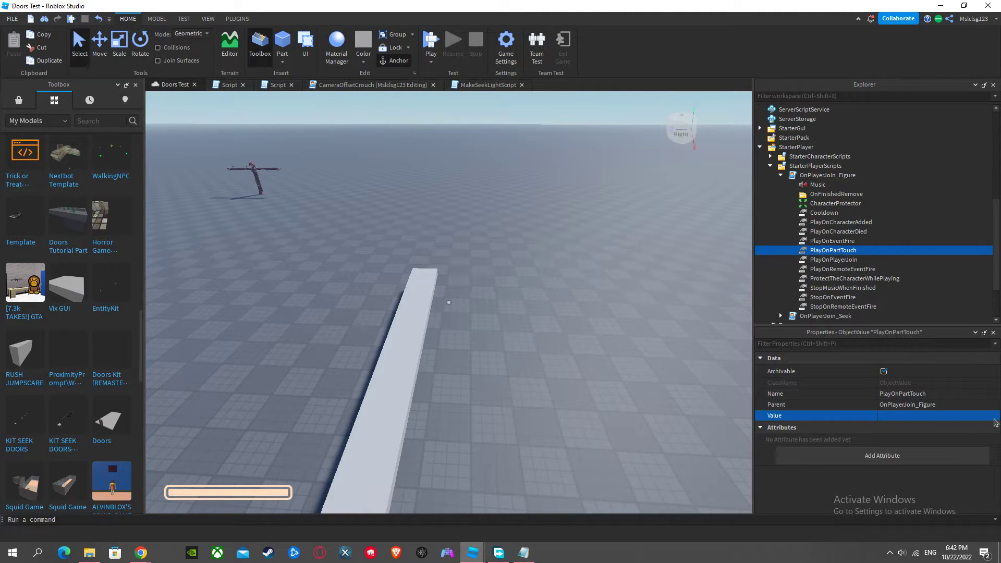
Step: Replace the Notepad note's text with "this ObjectValue will be Empty so I Dont Work Cutscene But i Edit like this"
click(523, 552)
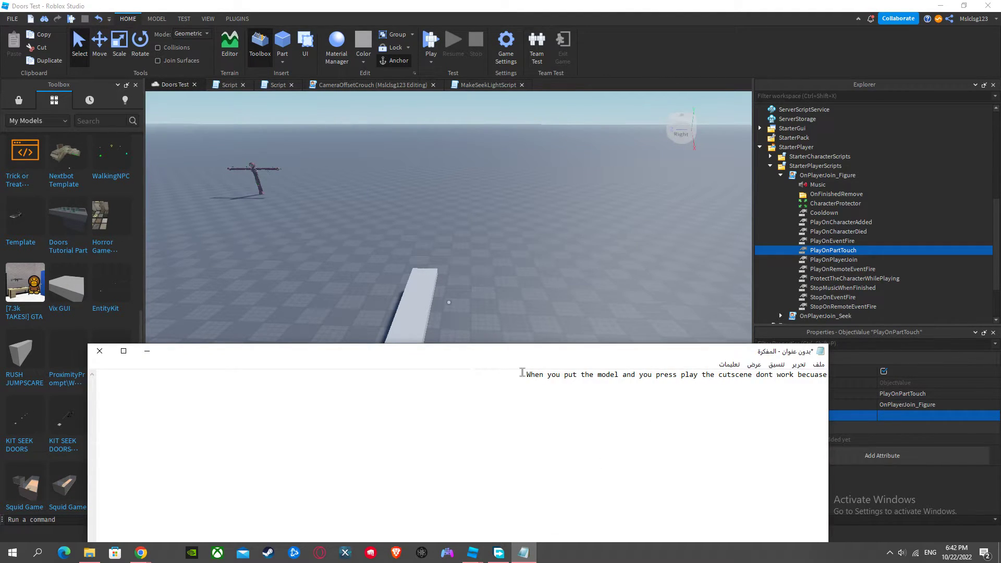
drag(522, 372, 527, 373)
key(BackSpace)
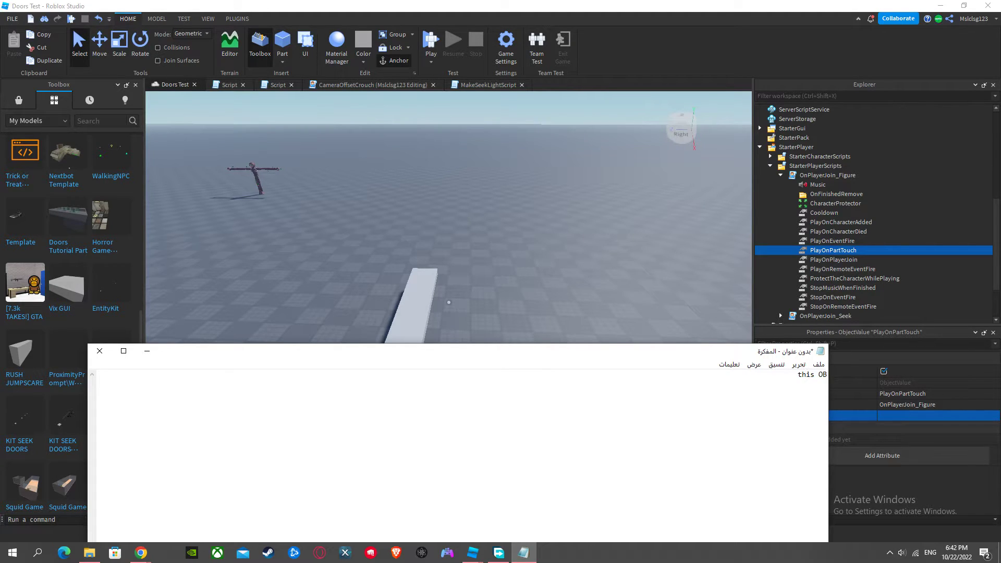
text(this ObjectValue will be emt)
text(y)
key(BackSpace)
key(BackSpace)
key(BackSpace)
text(Em)
key(BackSpace)
key(BackSpace)
text(Empty so I Dont Wor)
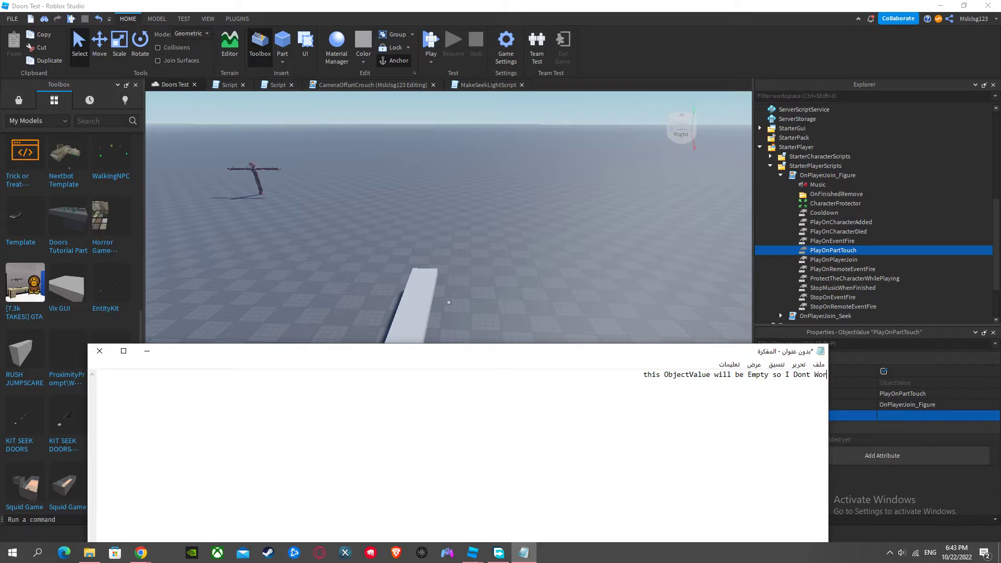
text(k Cutscene)
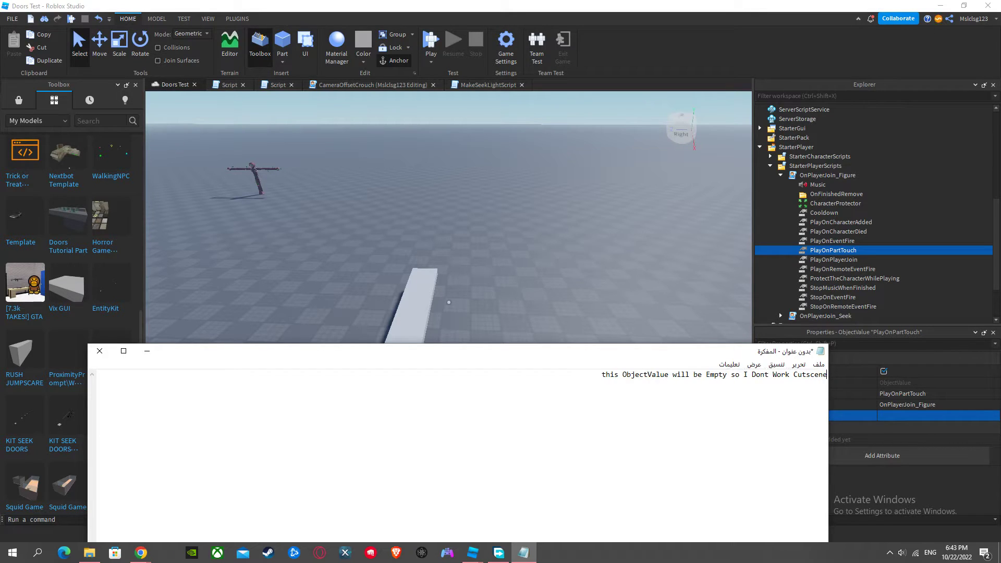
text( But i E)
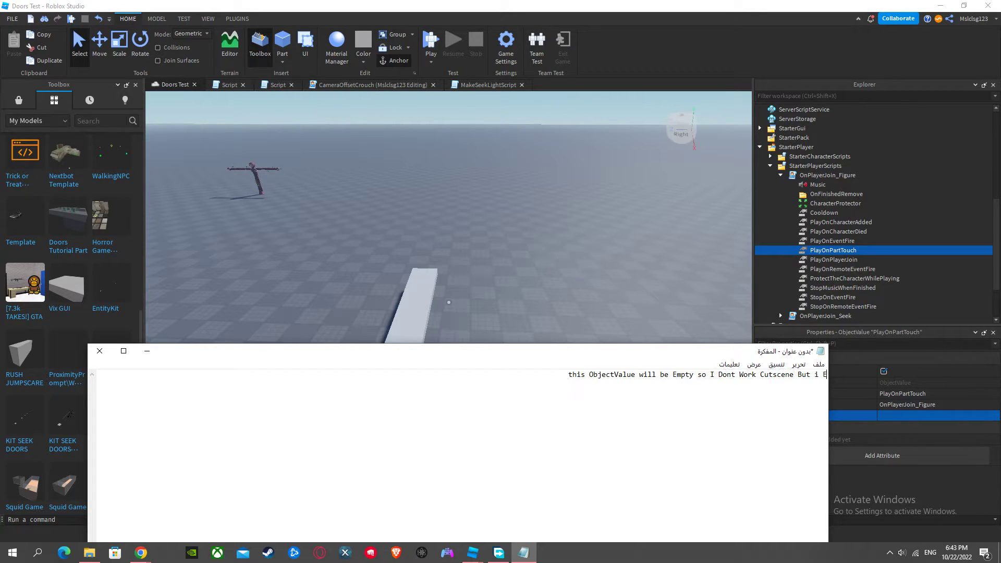
text(dit l)
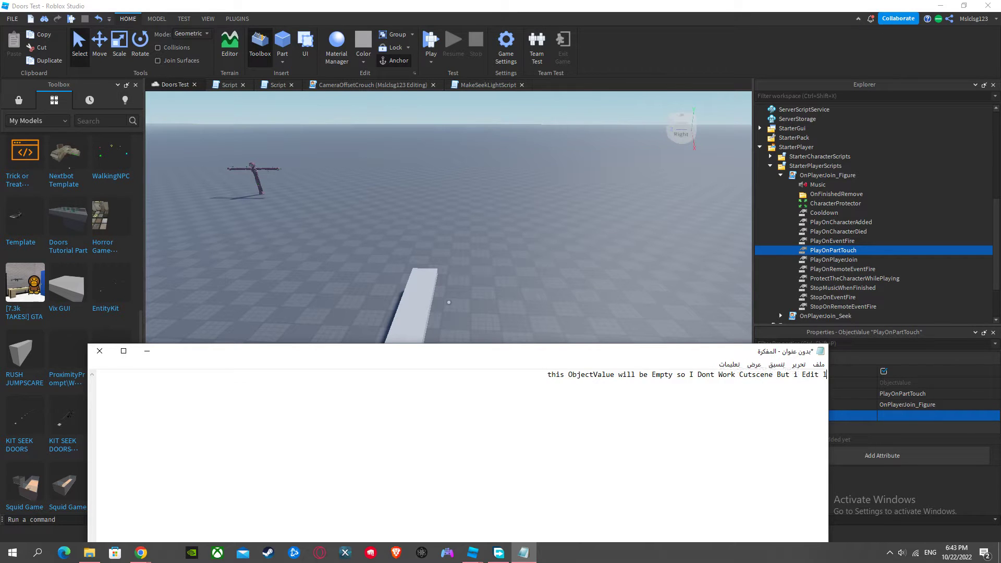
text(ike this)
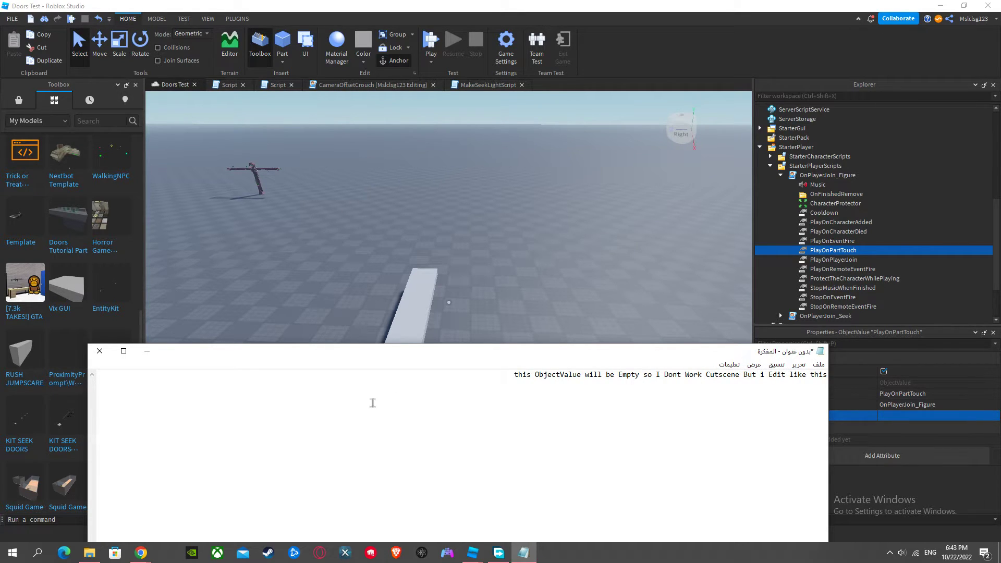
Step: Return to Roblox Studio and set PlayOnPartTouch's Value to the CutSc2 part by picking it in the viewport
click(147, 350)
right_drag(521, 306, 510, 354)
click(513, 352)
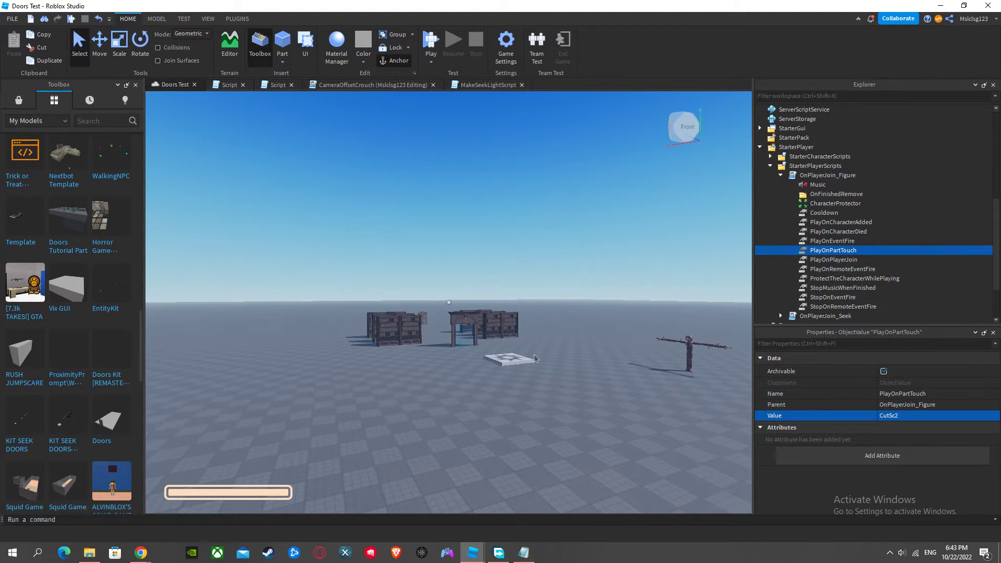
Step: Replace the Notepad note's text with "Now it works all good With Animation" and minimize the note window
click(524, 552)
mouse_move(503, 374)
mouse_down()
mouse_move(524, 376)
mouse_move(514, 374)
mouse_up()
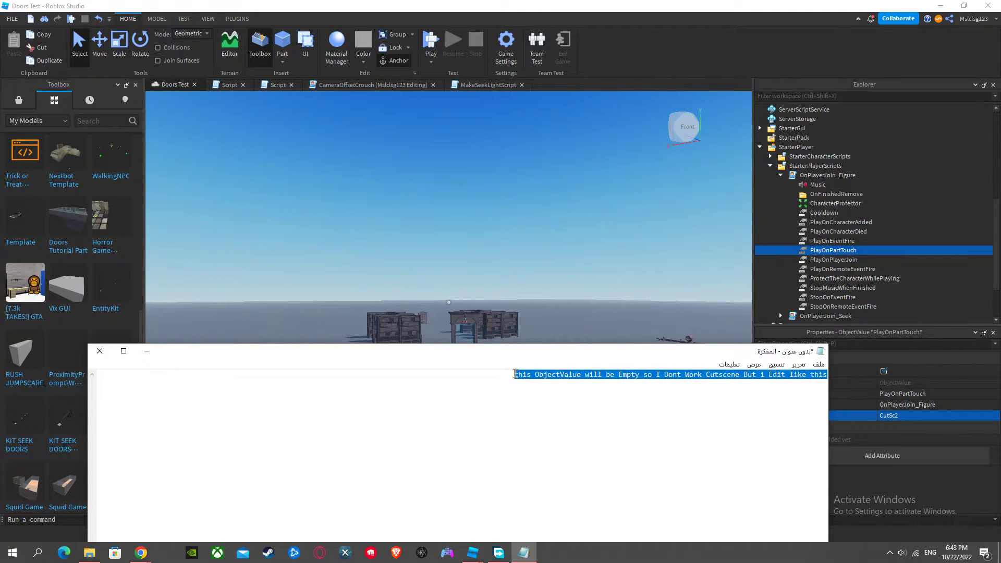
text(Now it)
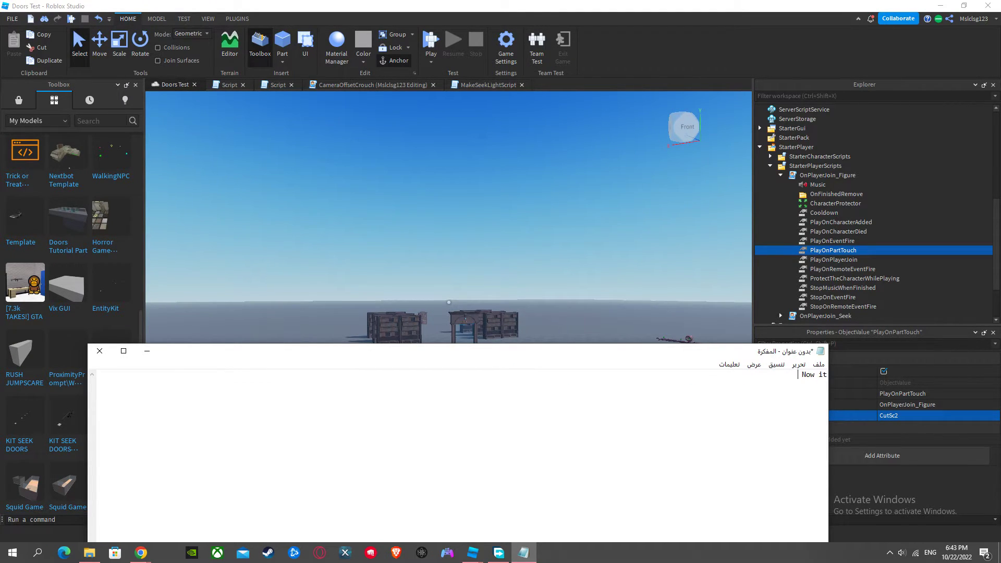
text( works all good With Animation)
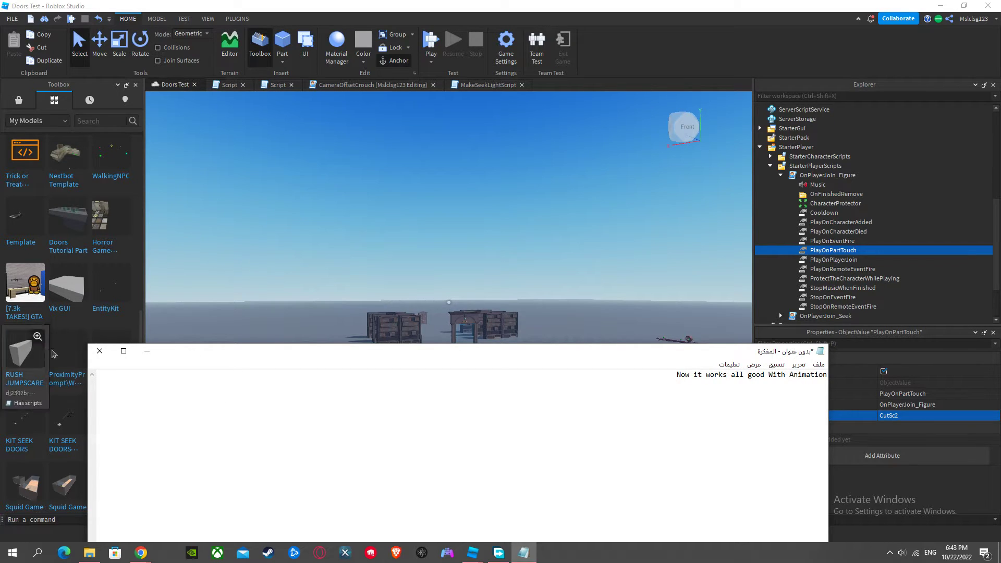
click(99, 350)
click(579, 281)
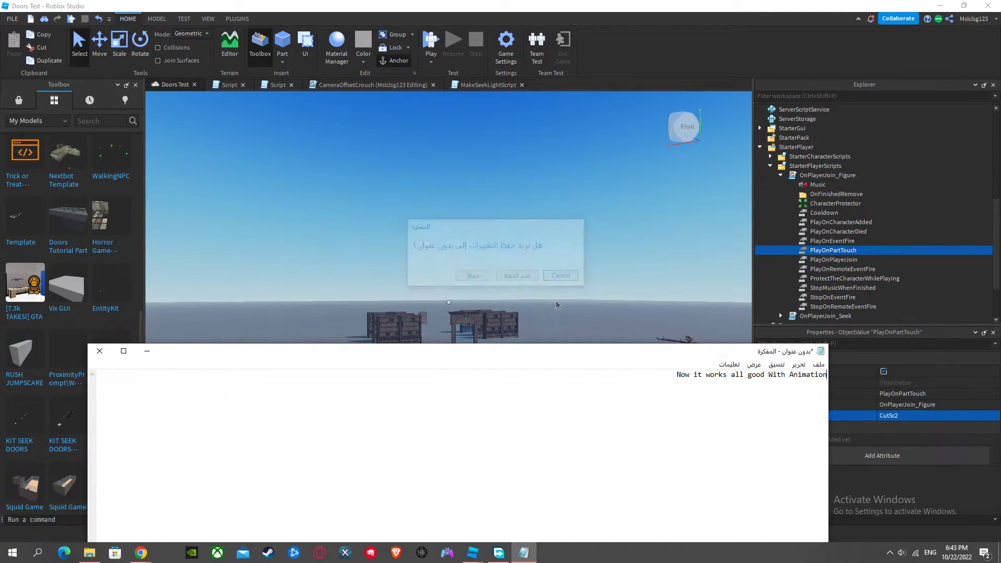
click(123, 350)
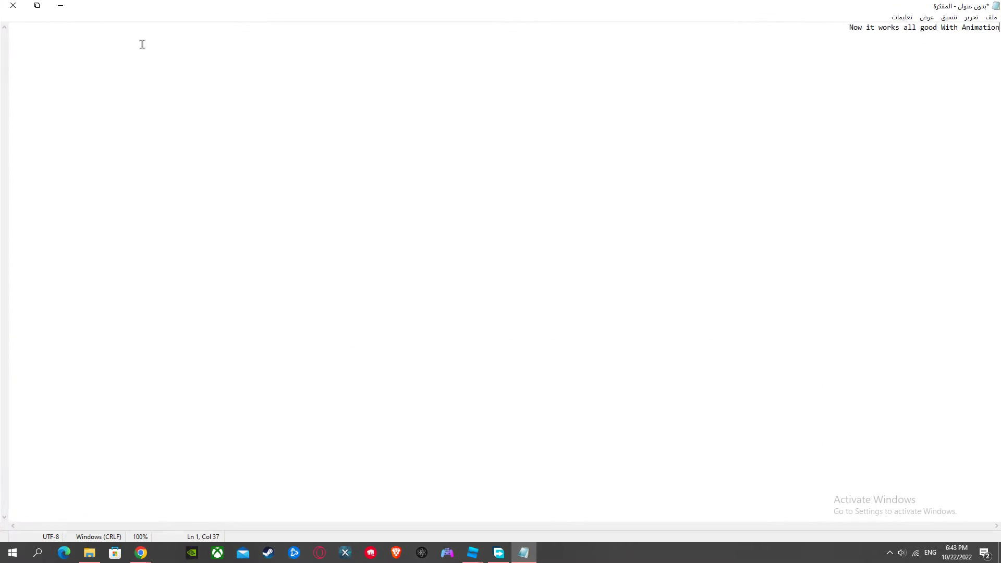
click(60, 5)
Step: Show the marketplace models in the Toolbox and select the FigureAllAnimation model in the viewport
click(17, 98)
right_drag(278, 201, 427, 208)
scroll(549, 329, up, 5)
click(549, 329)
key(f)
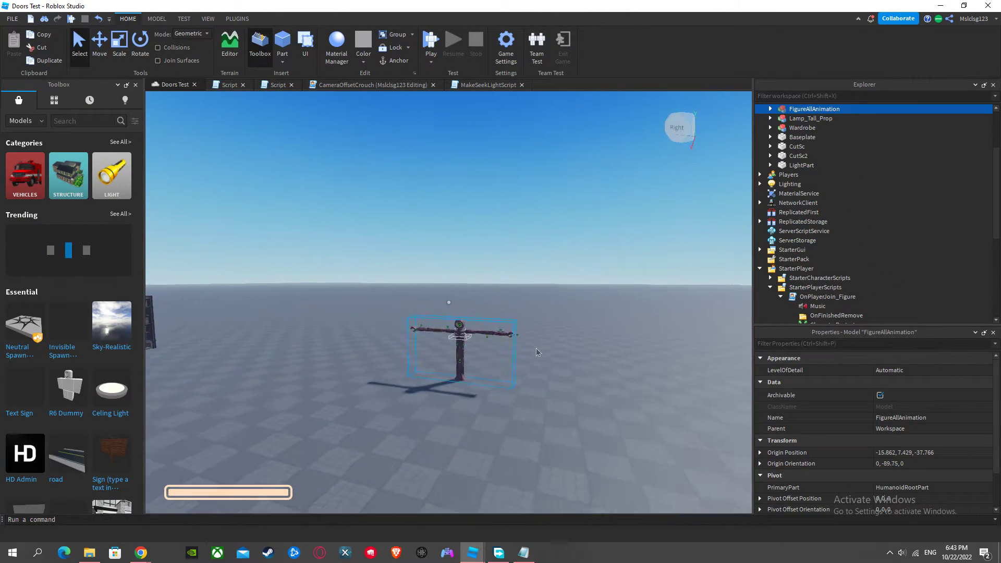
Step: Replace the Notepad note's text with "Also This is the animation Figure he use to the animation" and minimize the note window
click(526, 553)
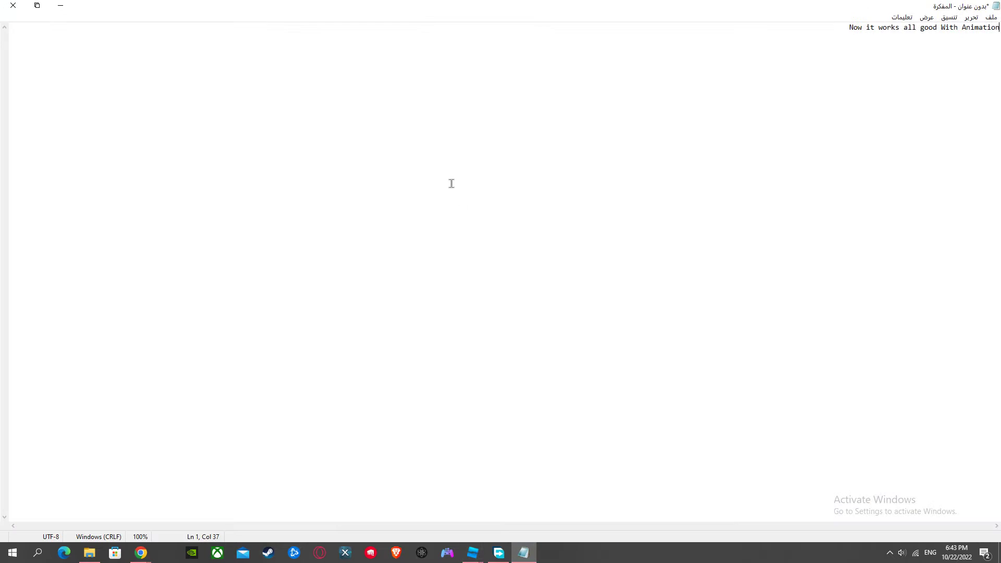
click(37, 5)
mouse_move(669, 382)
mouse_down()
mouse_move(707, 376)
mouse_move(680, 374)
mouse_up()
click(675, 375)
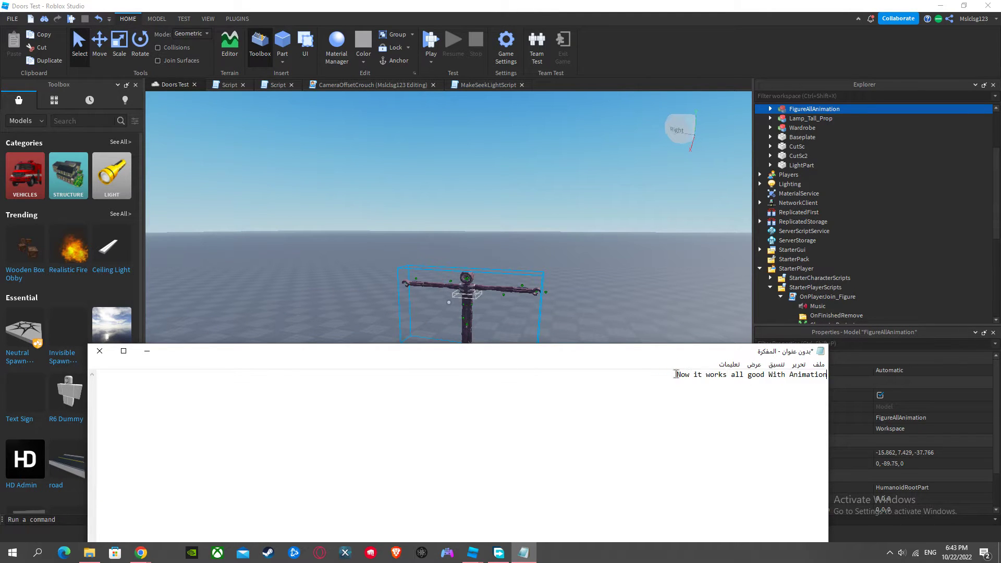
key(BackSpace)
key(BackSpace)
key(BackSpace)
key(BackSpace)
key(BackSpace)
key(BackSpace)
key(BackSpace)
key(BackSpace)
key(BackSpace)
key(BackSpace)
key(BackSpace)
key(BackSpace)
key(BackSpace)
key(BackSpace)
key(BackSpace)
key(BackSpace)
key(BackSpace)
key(BackSpace)
key(BackSpace)
key(BackSpace)
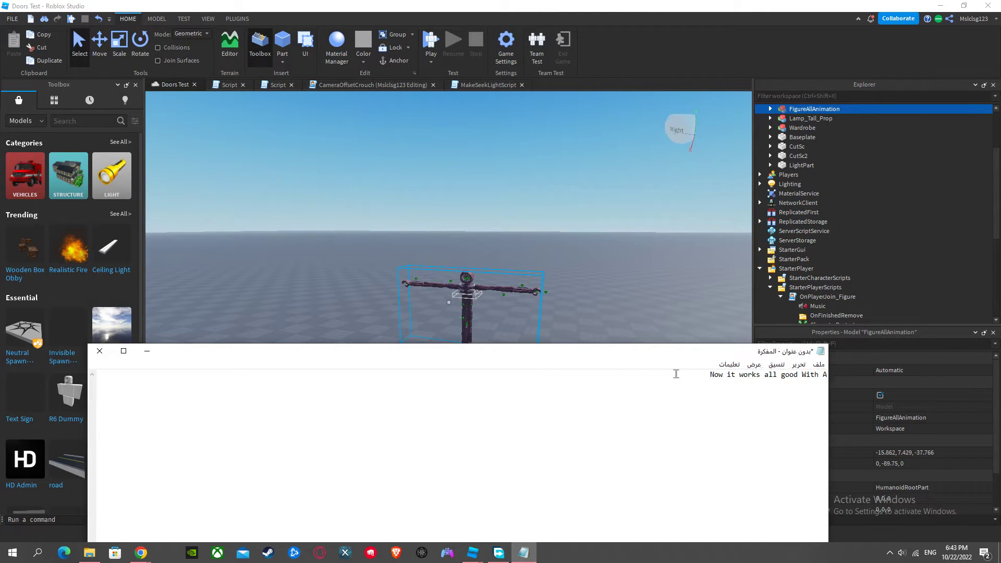
text(A1)
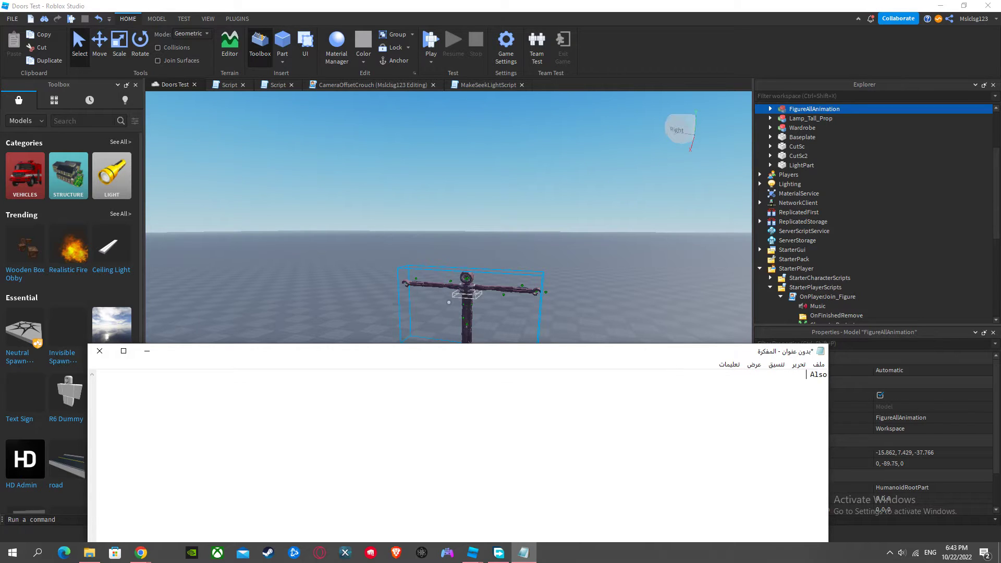
text(so This is the animation Figure he)
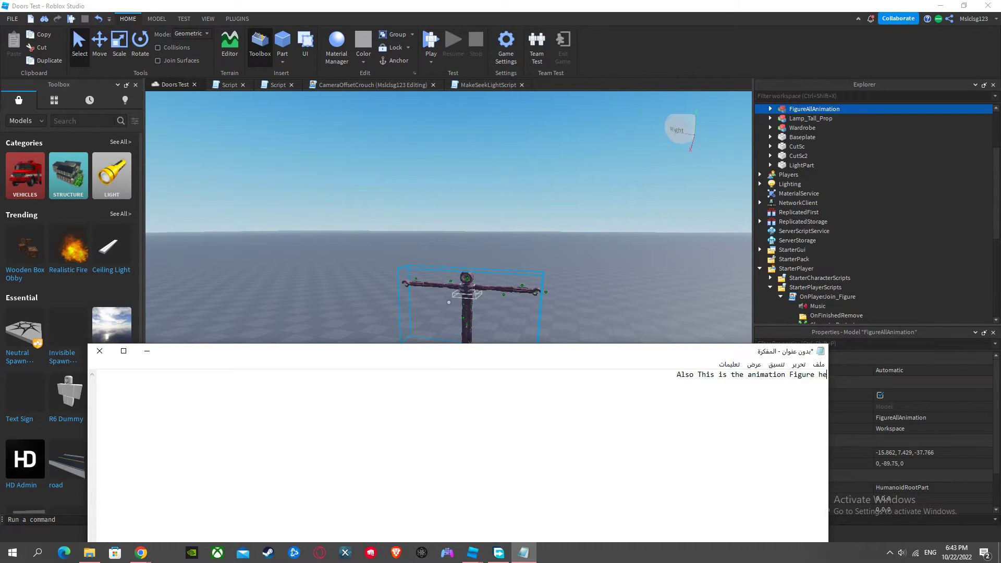
text(animation)
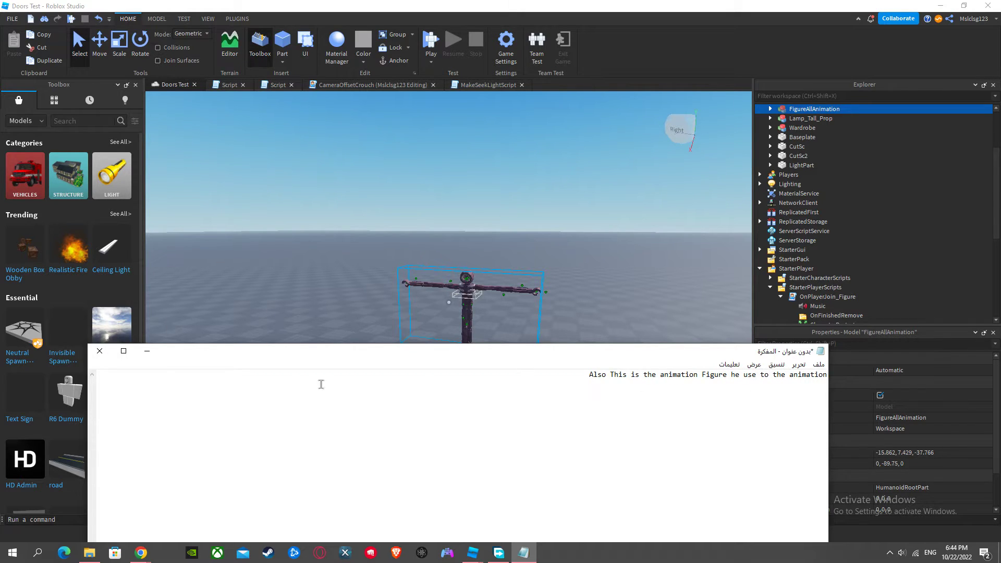
click(147, 351)
Step: Open the Animation Editor in Roblox Studio, dock it below the viewport and choose the FigureAllAnimation rig to animate
click(251, 19)
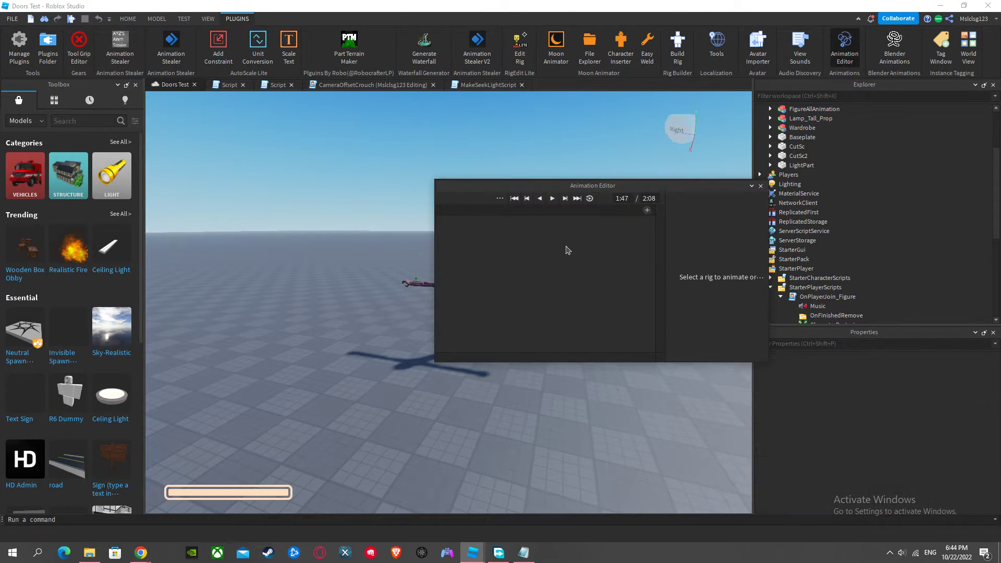
drag(560, 190, 481, 290)
click(459, 224)
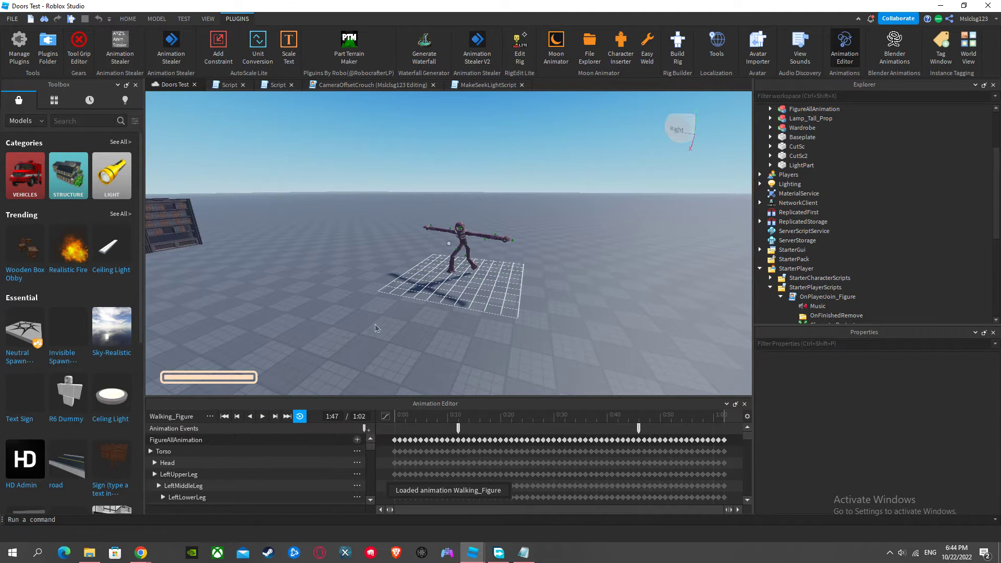
Step: Load the rig's figure_intro_Figure animation in the Animation Editor and play it
click(210, 417)
mouse_move(254, 427)
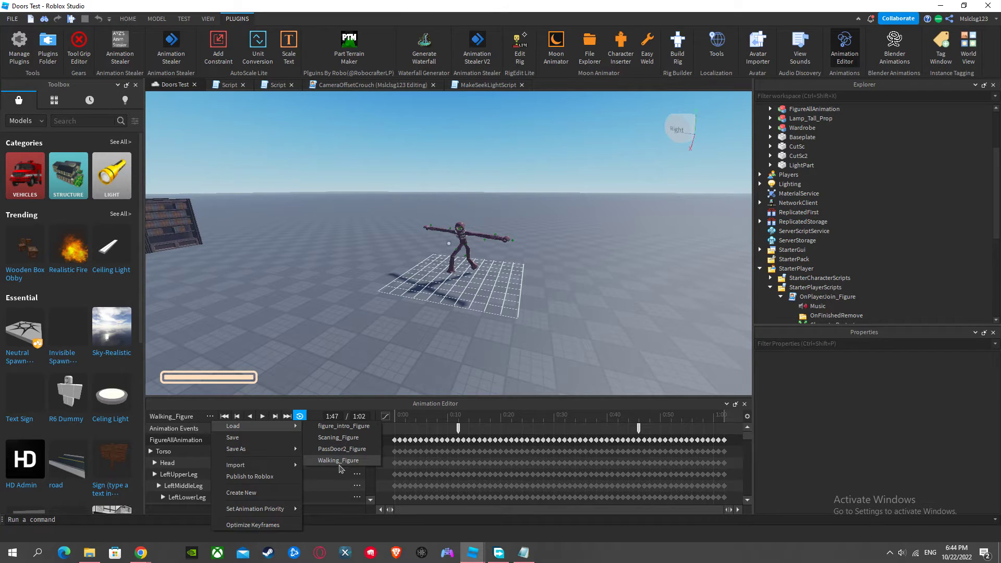
click(344, 426)
click(262, 416)
Step: Replace Notepad's text with "And Also as you can see he make in my Comments He is building floor 2 And in dont Released but i dont care"
key(alt+Tab)
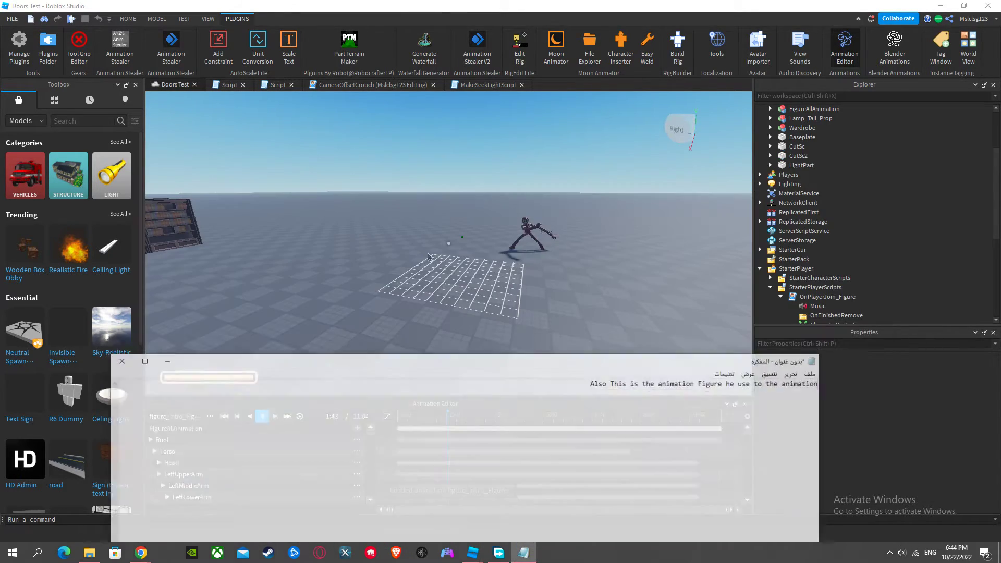
key(ctrl+a)
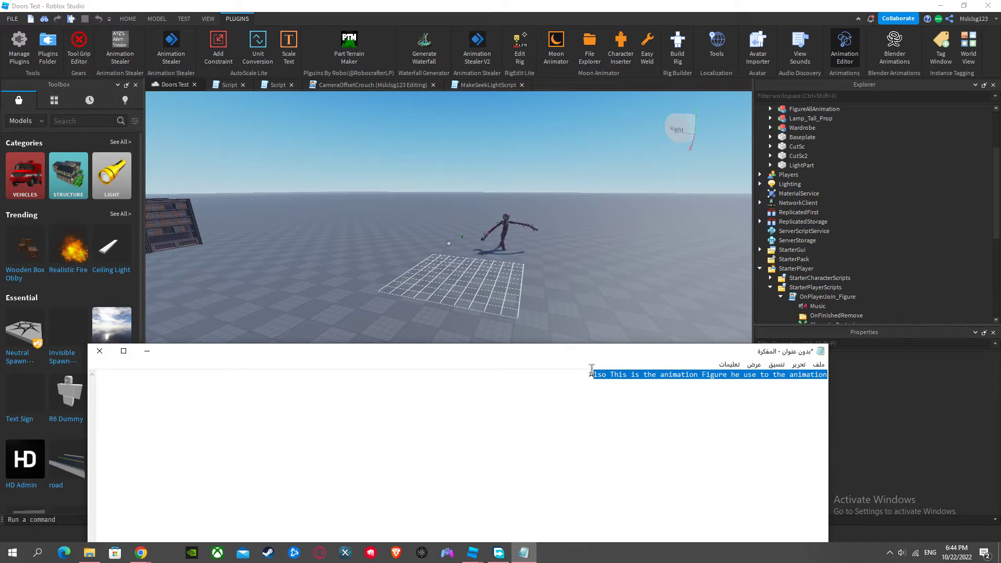
key(BackSpace)
text(This)
key(BackSpace)
key(BackSpace)
text(ats it)
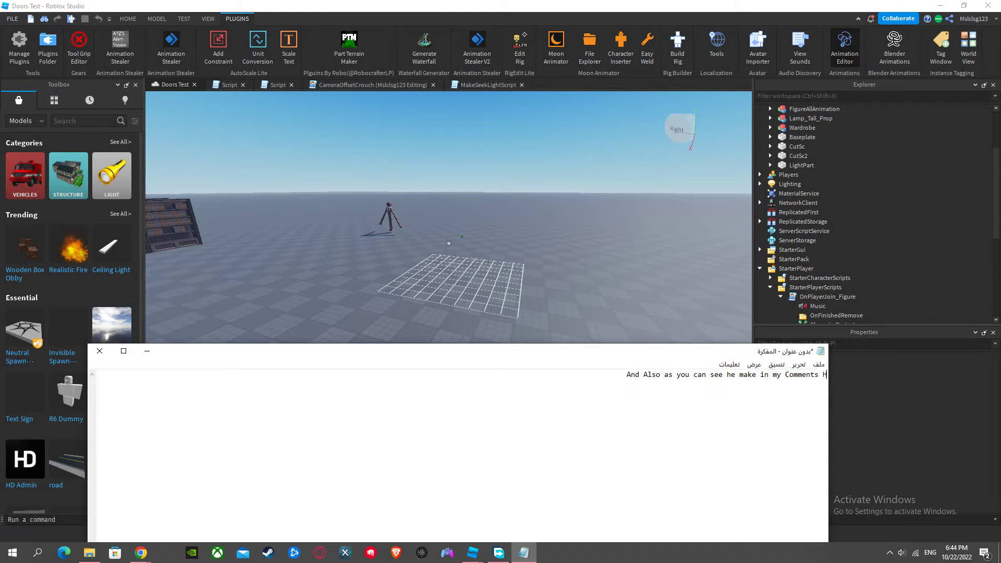
text(building floor 2 And in dont)
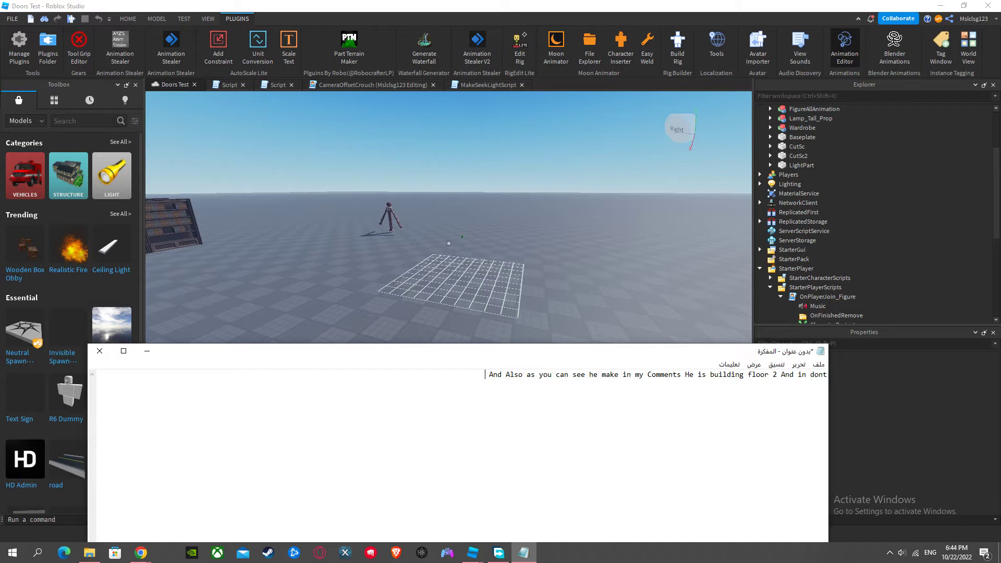
text(leas)
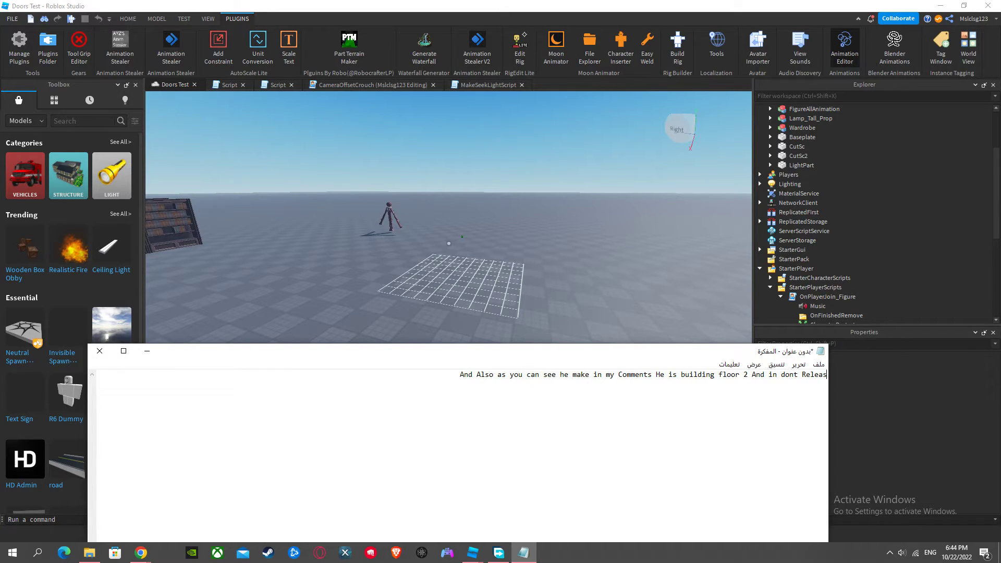
text(ed but)
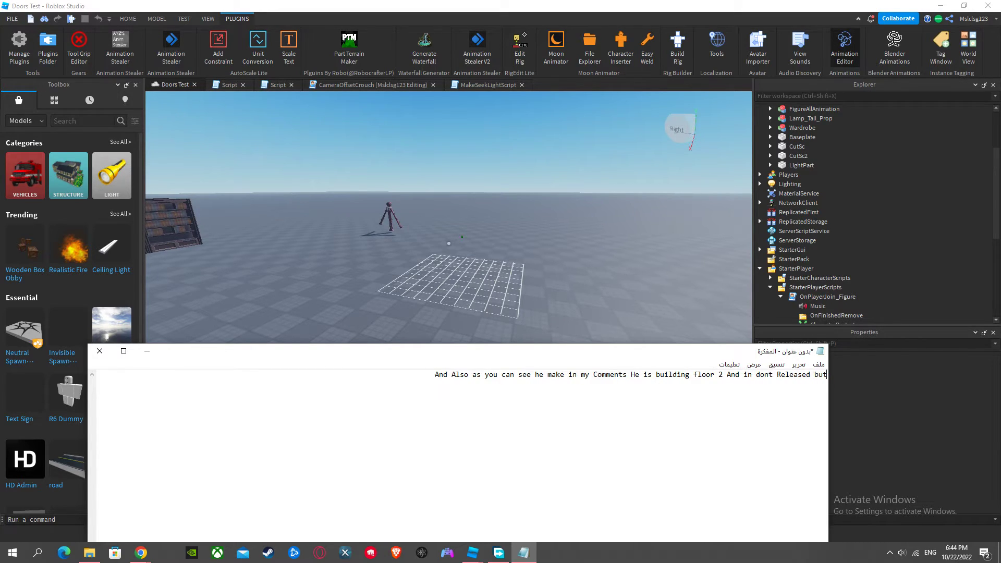
text( i)
text( dont)
text( care)
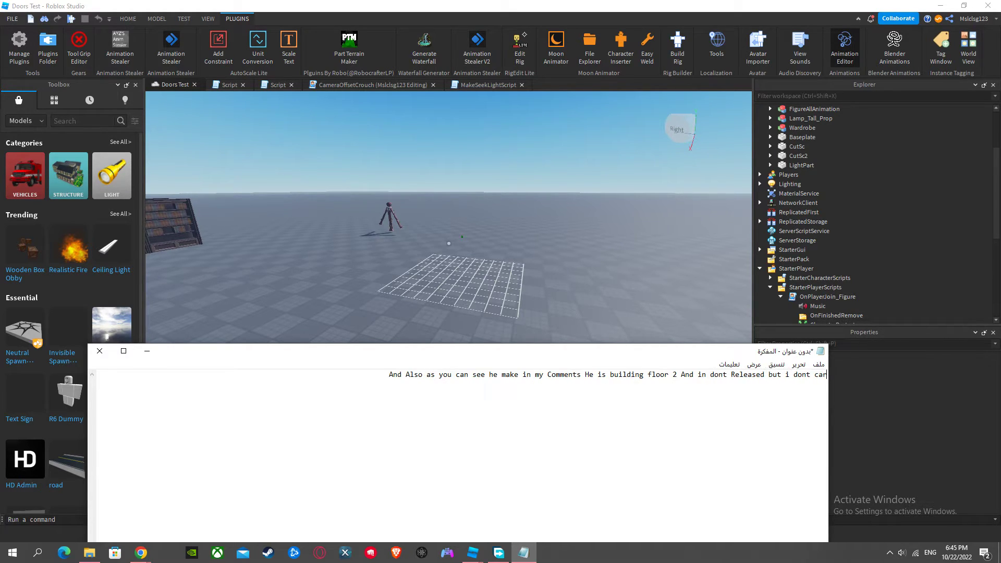
Step: Erase all text from the Notepad note and switch back to Roblox Studio
key(BackSpace)
key(BackSpace)
key(BackSpace)
key(BackSpace)
key(BackSpace)
key(BackSpace)
key(BackSpace)
key(BackSpace)
key(BackSpace)
key(BackSpace)
key(BackSpace)
key(BackSpace)
key(BackSpace)
key(BackSpace)
key(BackSpace)
key(BackSpace)
key(BackSpace)
key(BackSpace)
key(BackSpace)
key(BackSpace)
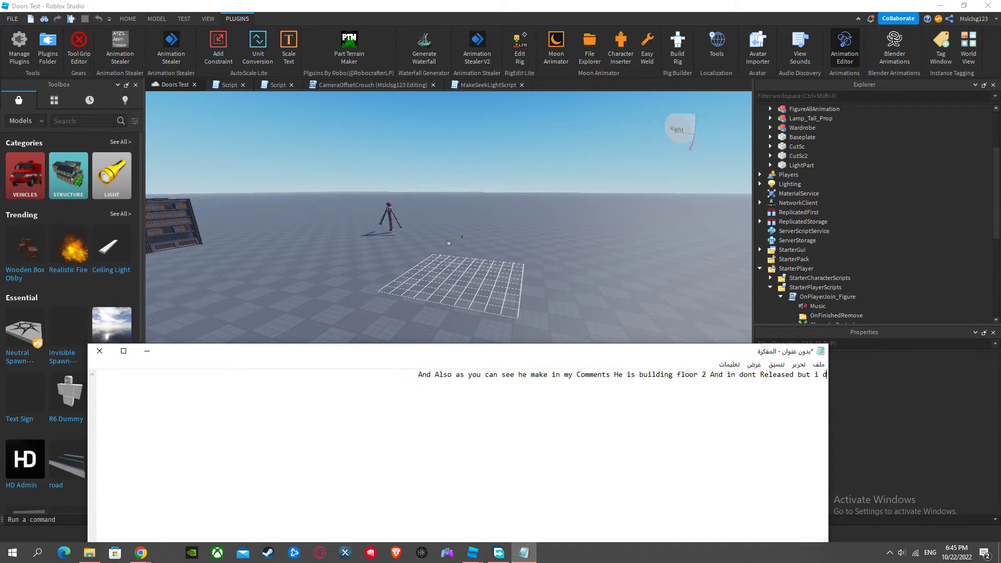
key(BackSpace)
key(BackSpace)
key(BackSpace)
key(BackSpace)
key(BackSpace)
key(BackSpace)
key(BackSpace)
key(BackSpace)
key(BackSpace)
key(BackSpace)
key(BackSpace)
key(BackSpace)
key(BackSpace)
key(BackSpace)
key(BackSpace)
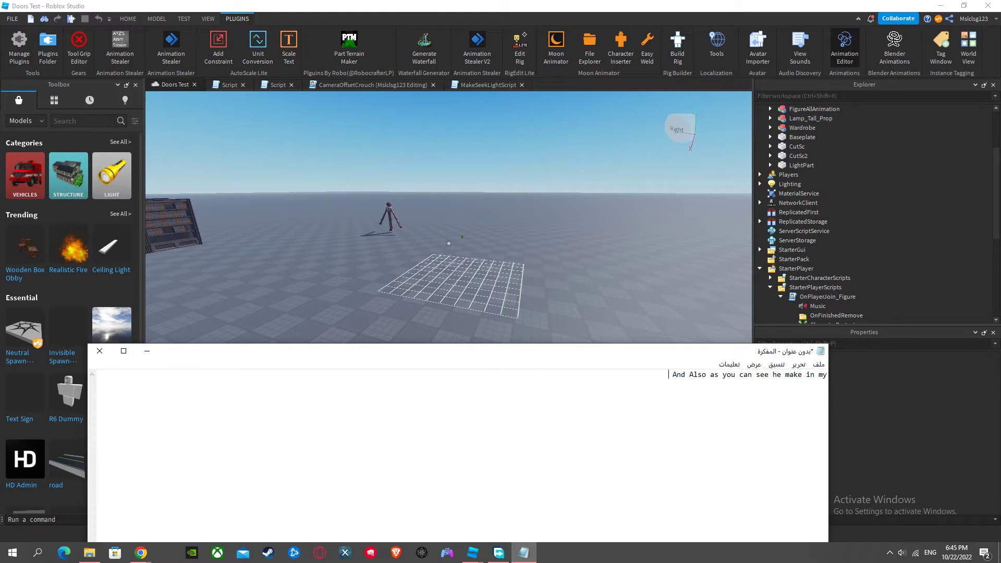
key(ctrl+a)
key(BackSpace)
key(alt+Tab)
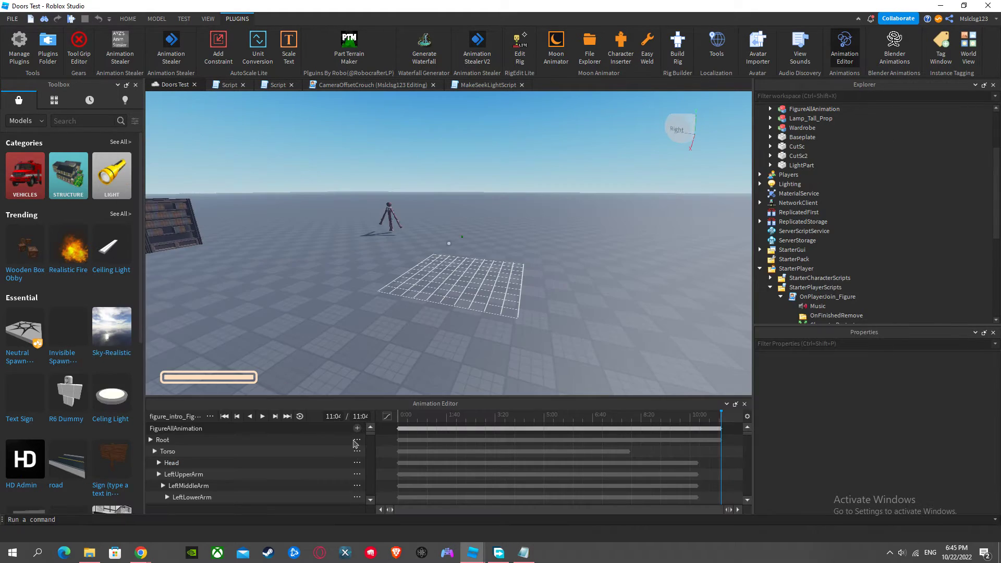
Step: Switch to Chrome and return in the YouTube tab's history to the video "Doors Libray in roblox studio (Cutscene not working)"
key(alt+Tab)
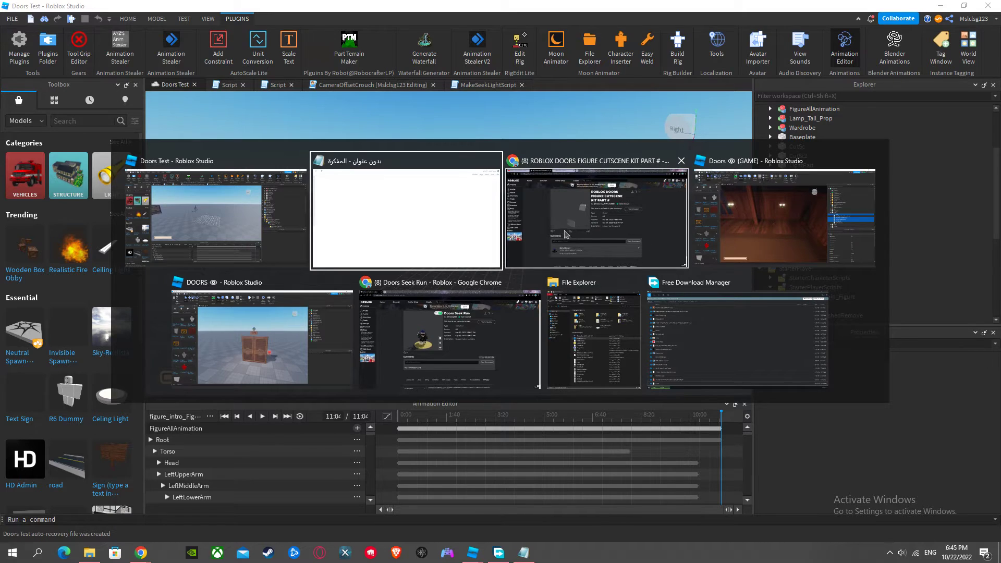
click(566, 235)
key(ctrl+shift+Tab)
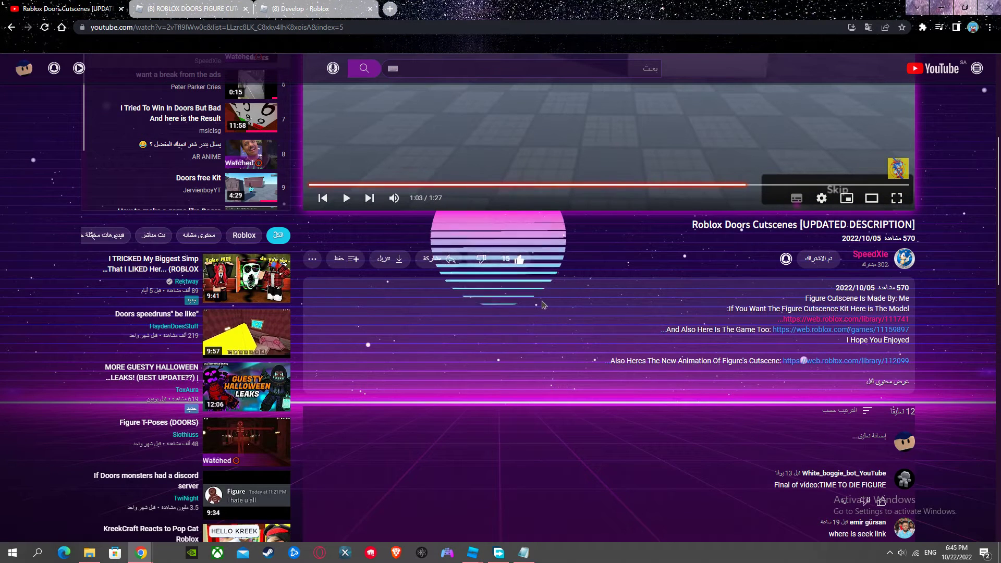
key(alt+Left)
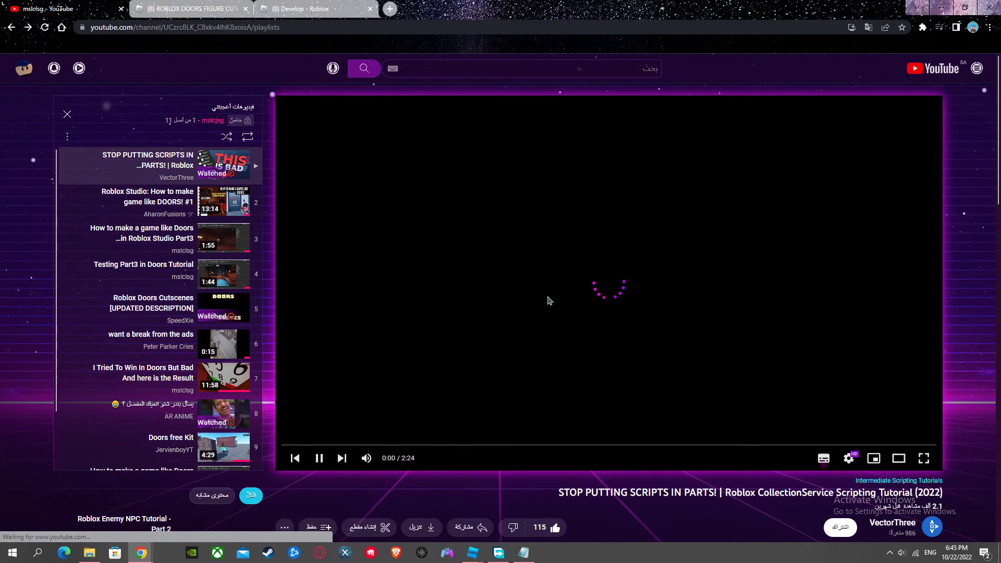
key(alt+Left)
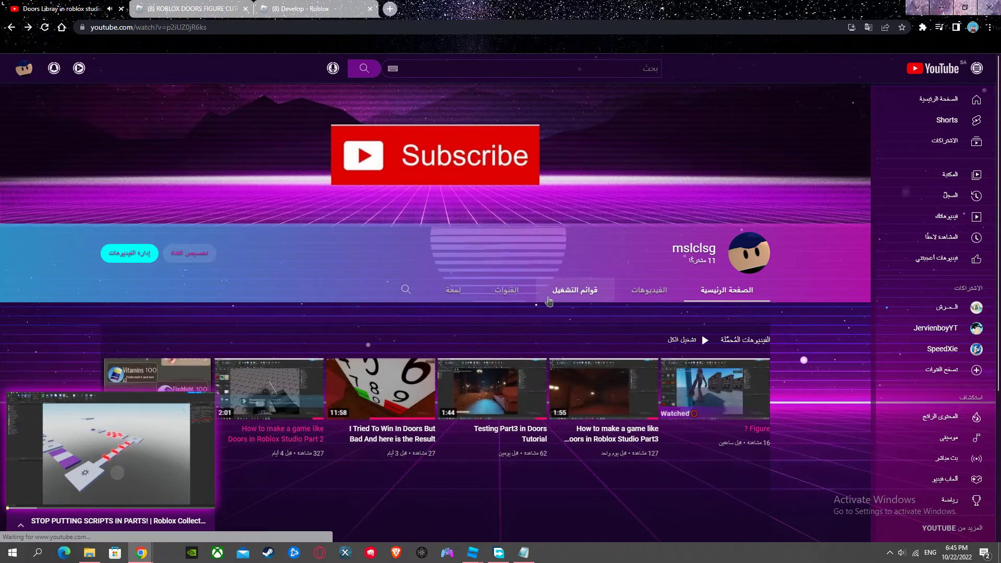
key(alt+Left)
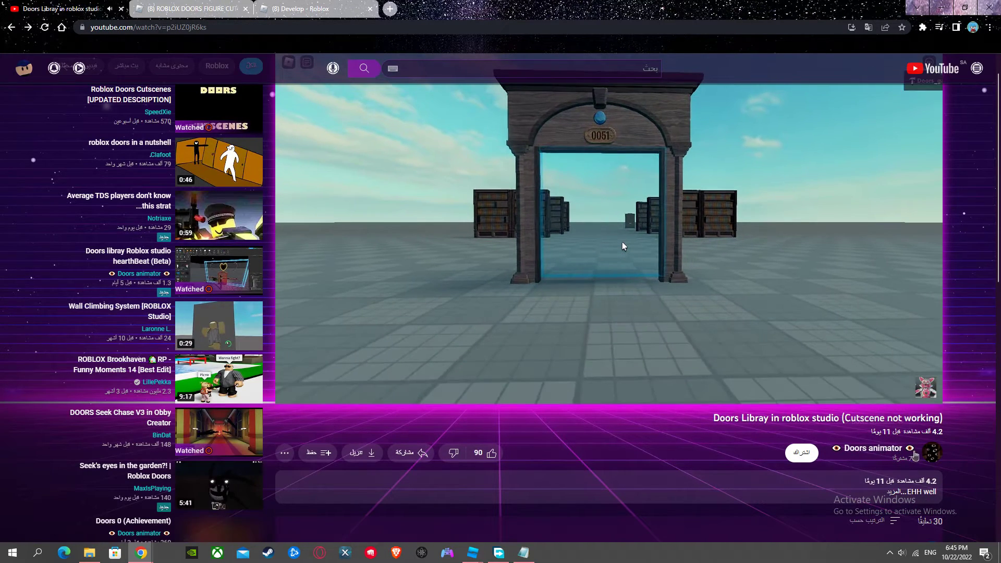
Step: Open the Doors animator channel's video list and play "Doors libray Roblox studio hearthBeat (Beta)"
drag(841, 417, 943, 417)
click(935, 463)
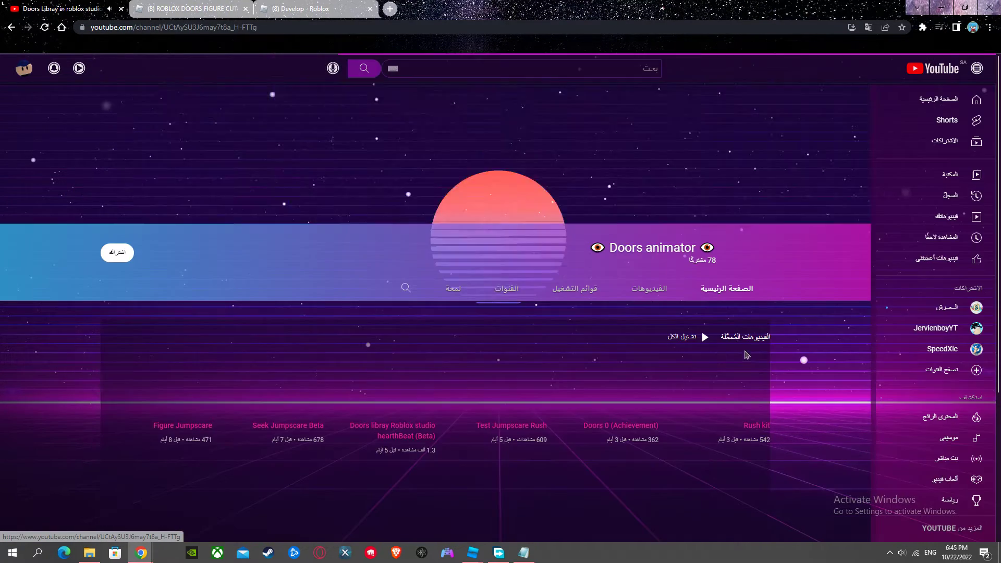
click(649, 290)
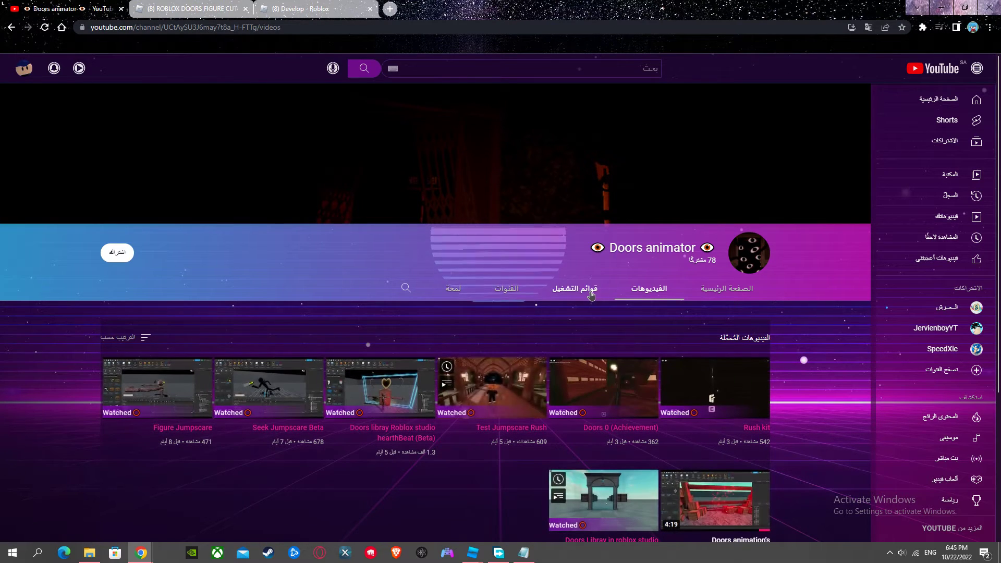
scroll(392, 229, down, 3)
click(392, 229)
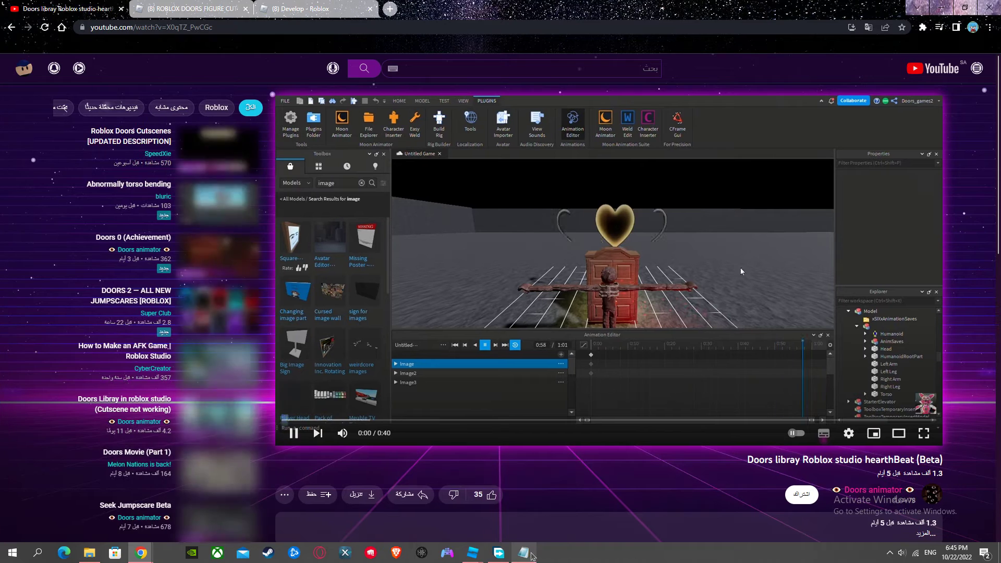
Step: Write "He use the figure model that i showed you animations" in the empty Notepad note over the playing video
click(524, 552)
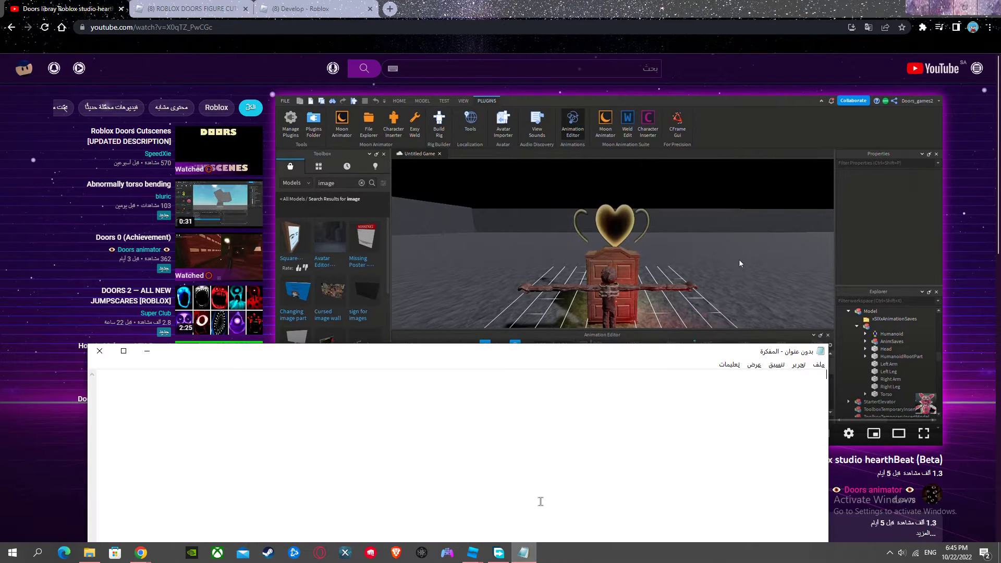
text(Thi)
key(BackSpace)
key(BackSpace)
key(BackSpace)
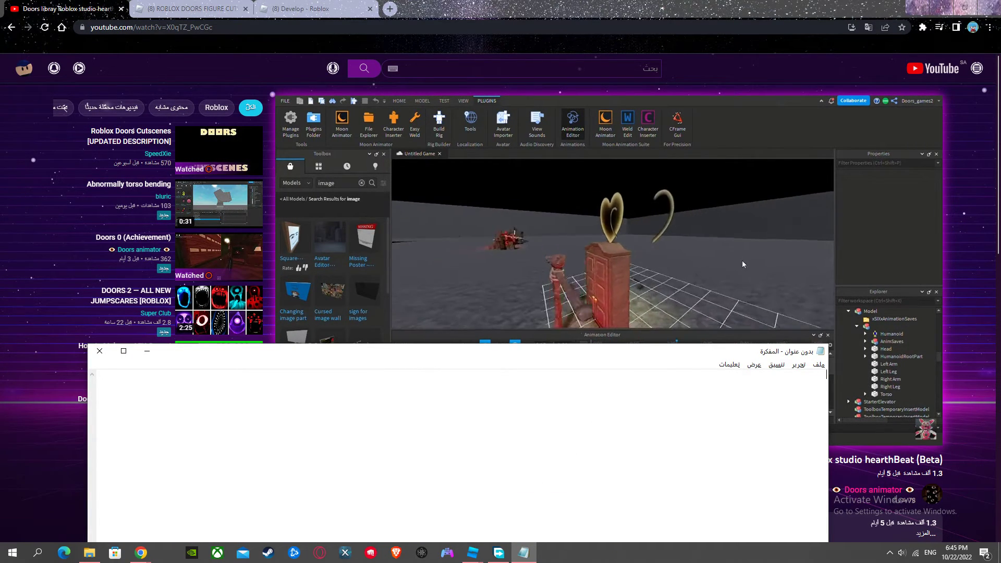
text(He use)
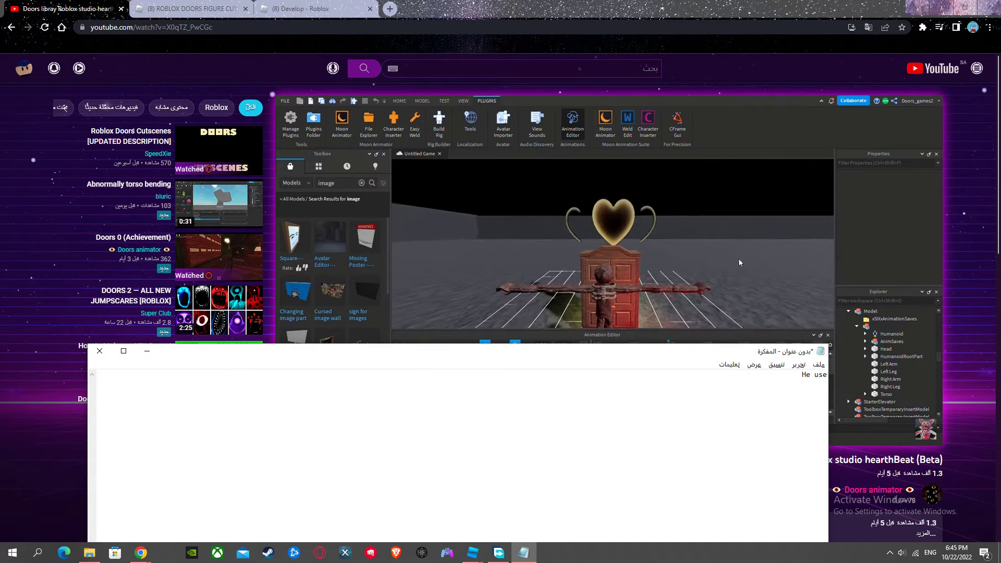
text( the figure model)
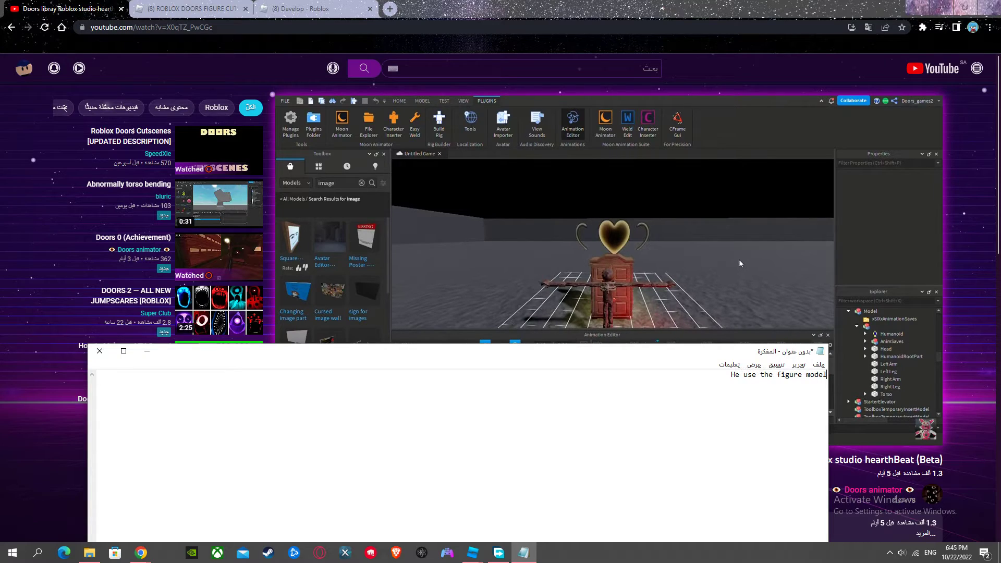
text( that i showed you anymatio)
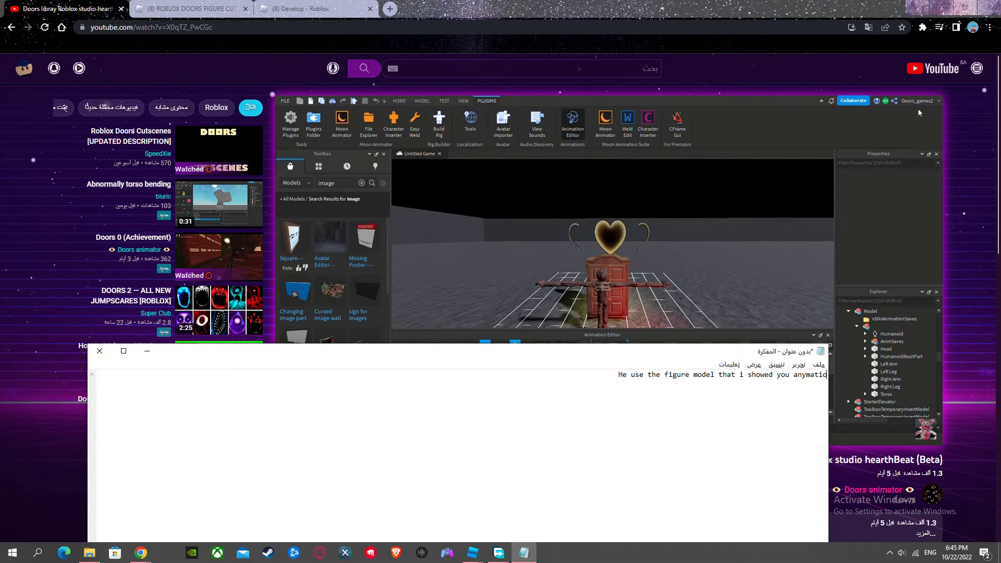
key(BackSpace)
key(BackSpace)
key(BackSpace)
key(BackSpace)
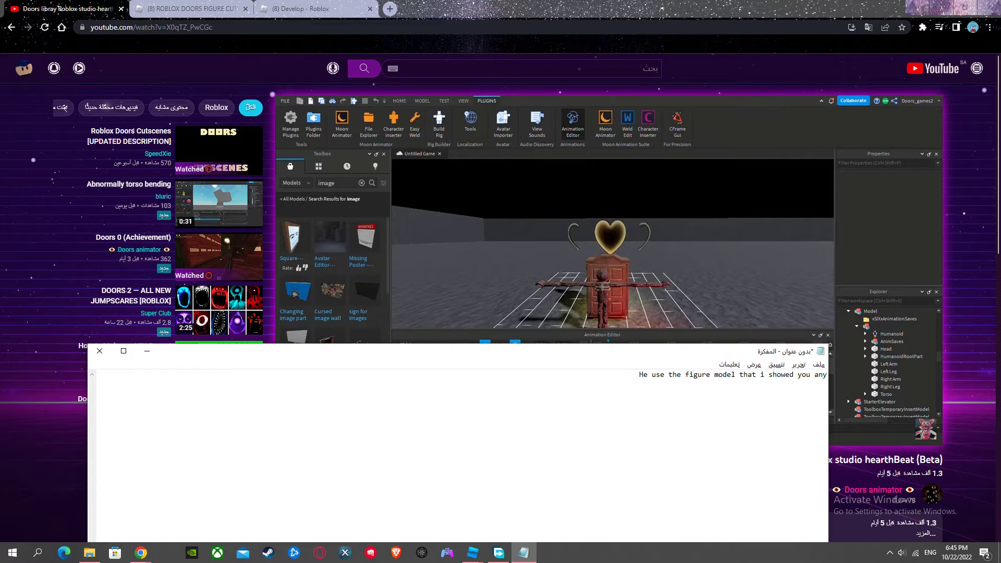
text(mations)
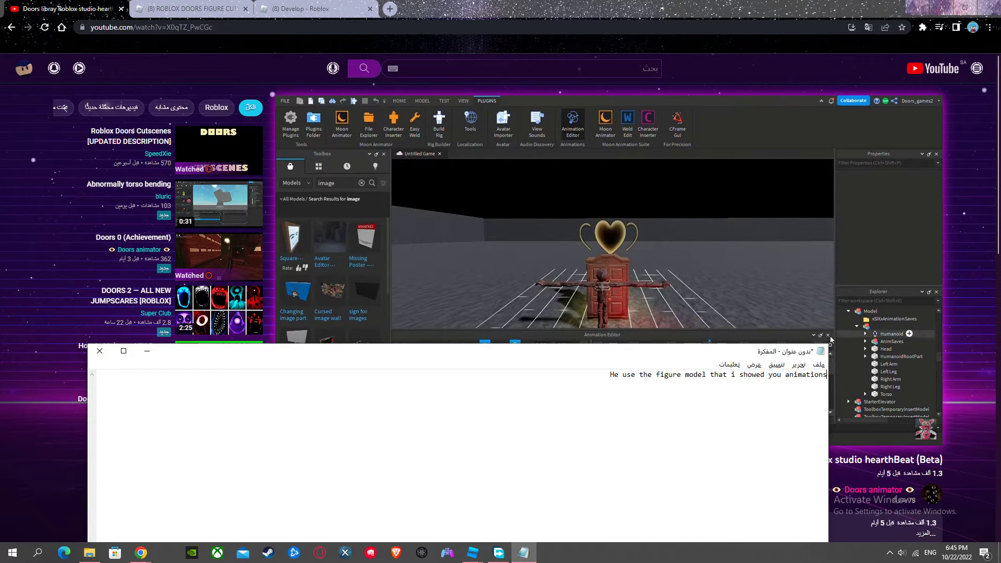
Step: Continue the Notepad sentence with "and put Scaning Figure Look At This"
text( and)
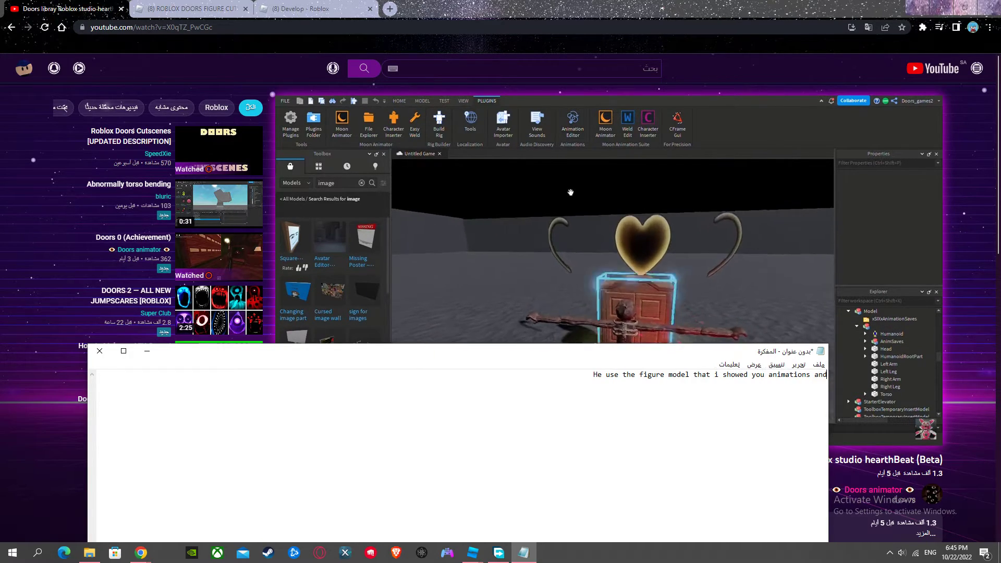
text( put Scan)
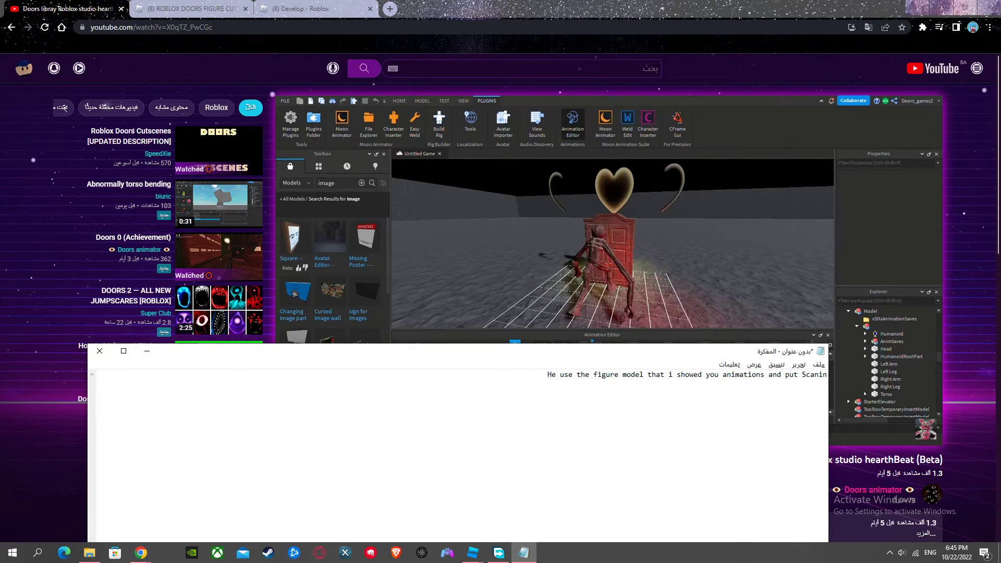
text(in)
key(BackSpace)
key(BackSpace)
key(BackSpace)
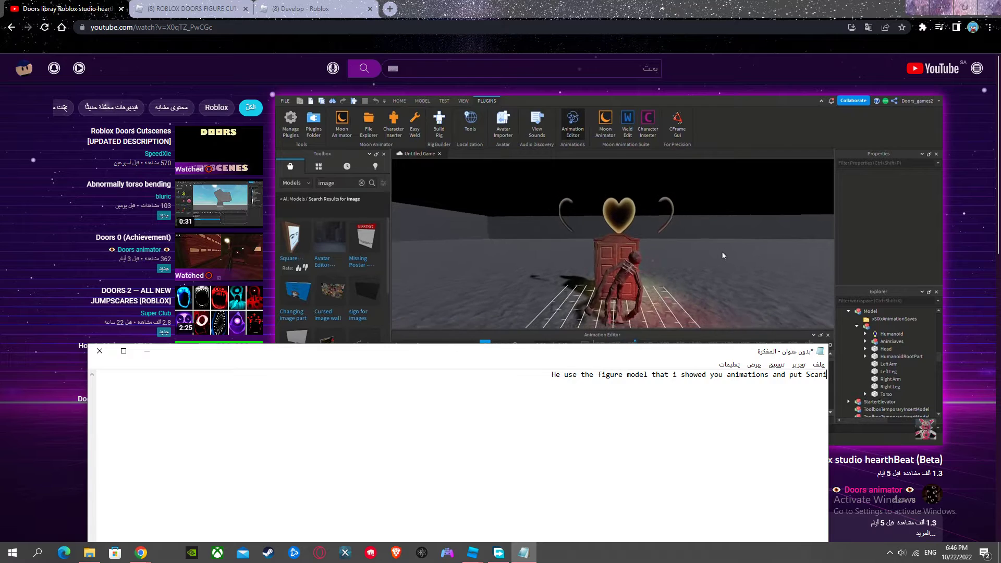
text(nin)
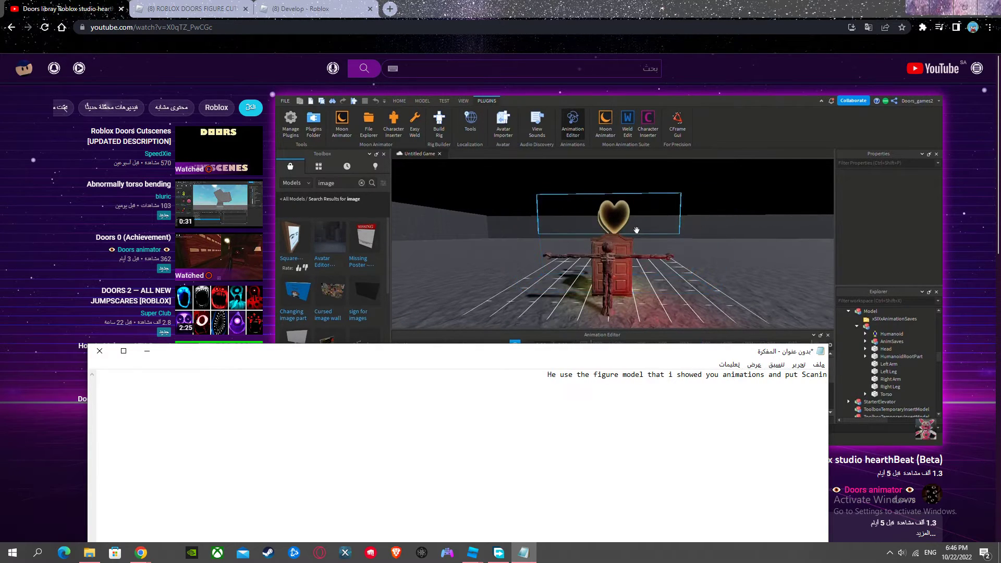
text(g Figure)
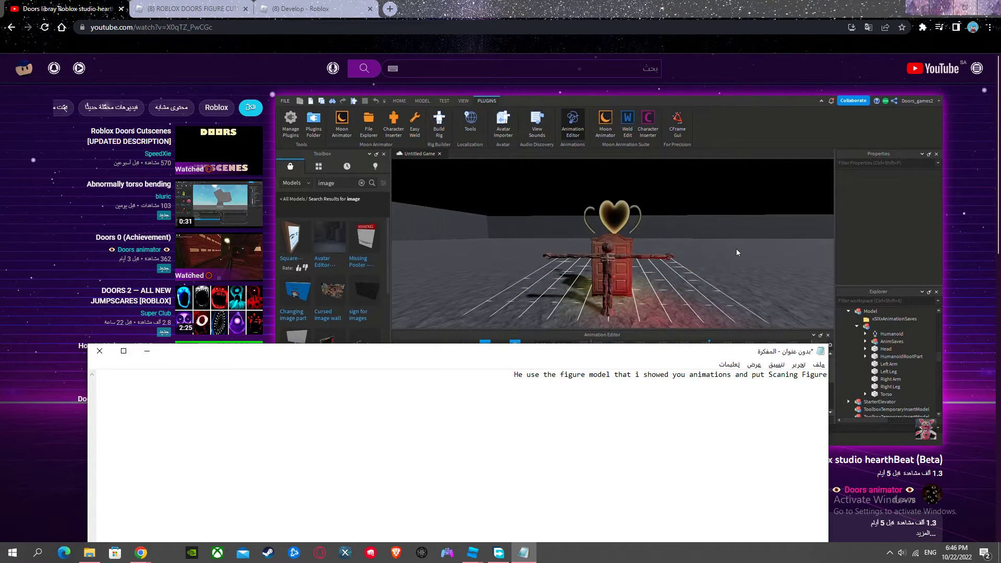
text( Look)
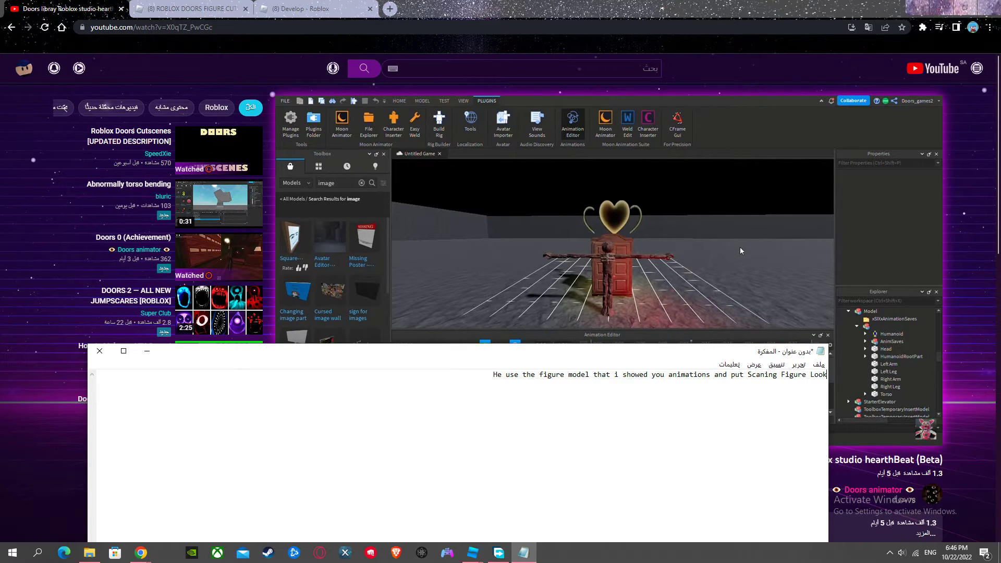
text( At The)
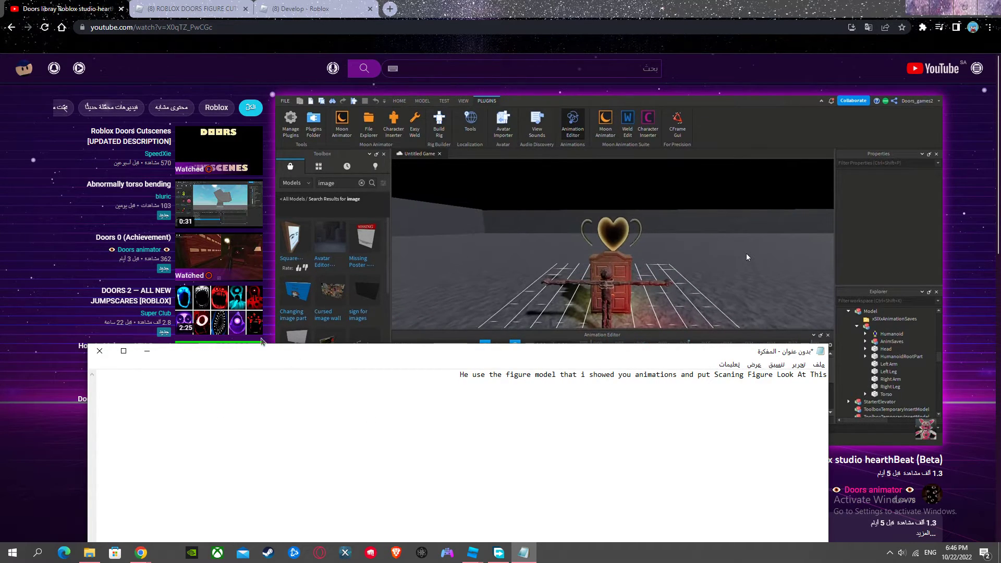
Step: Switch to the Doors Test place in Roblox Studio, reopen the Animation Editor and load the rig's Scaning_Figure animation
click(744, 257)
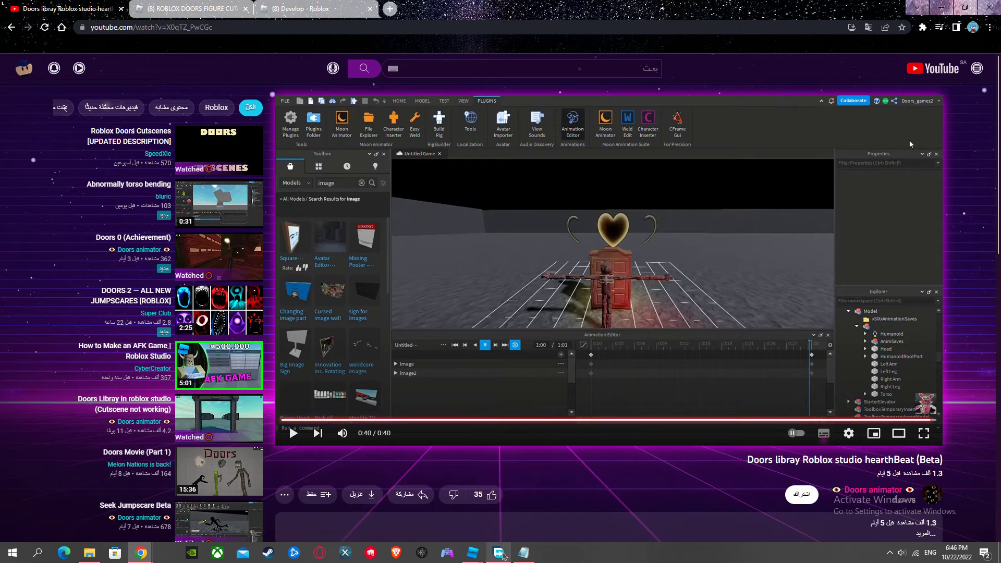
mouse_move(474, 552)
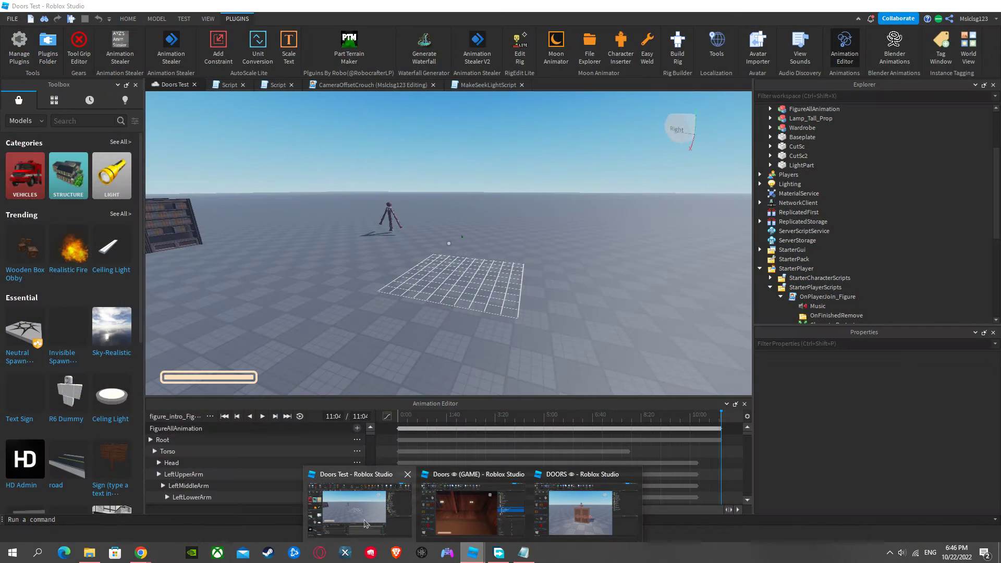
click(365, 524)
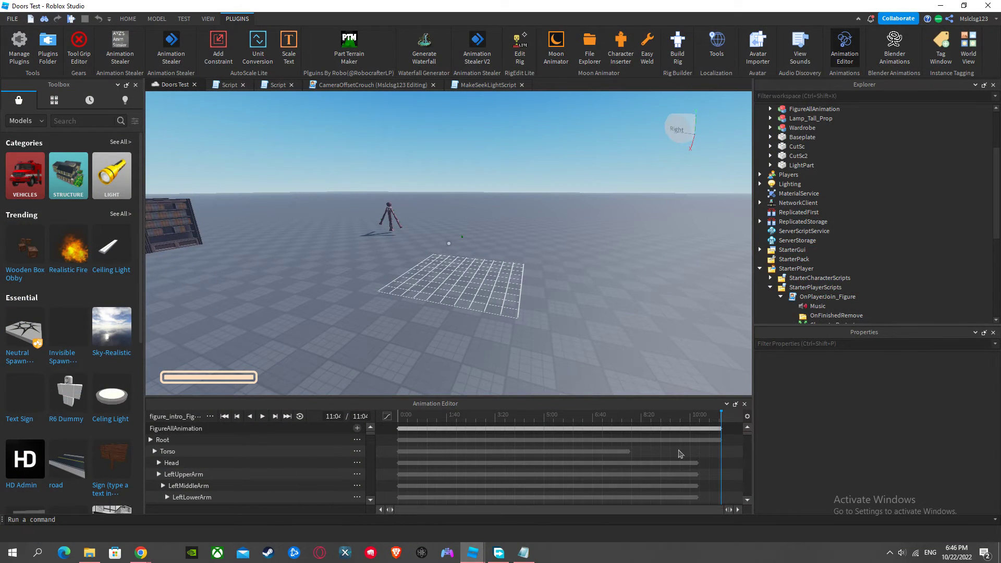
click(744, 405)
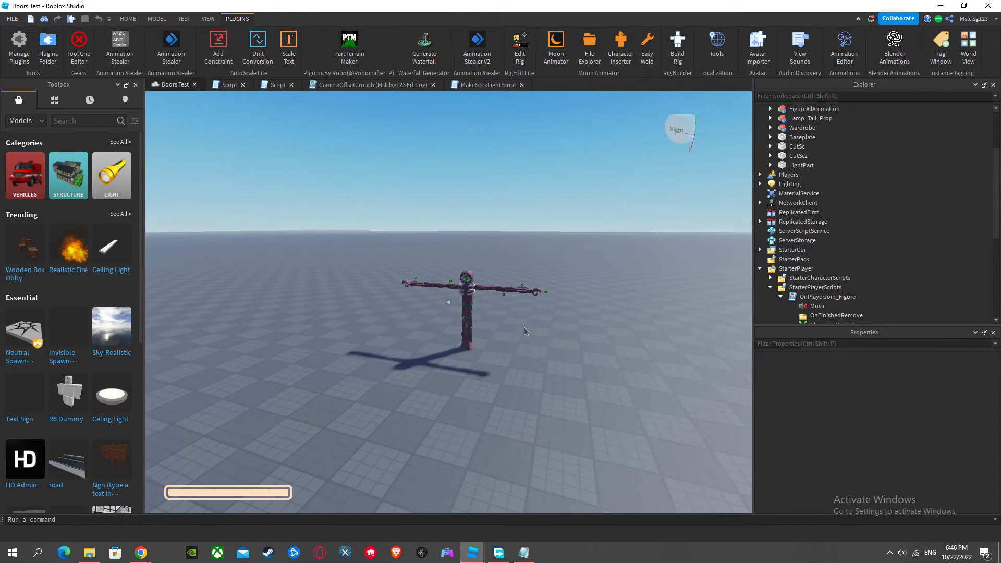
click(844, 44)
click(209, 416)
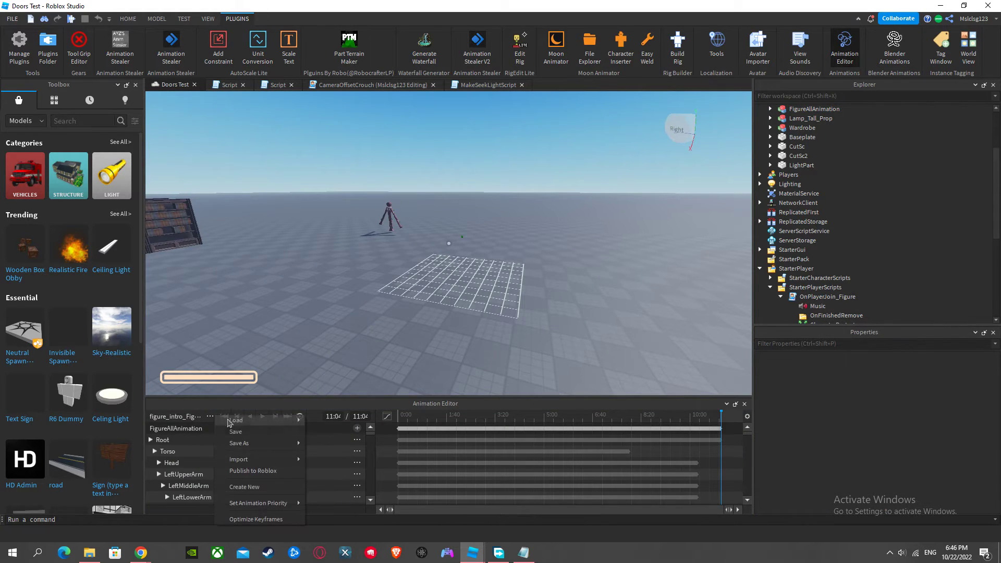
click(340, 432)
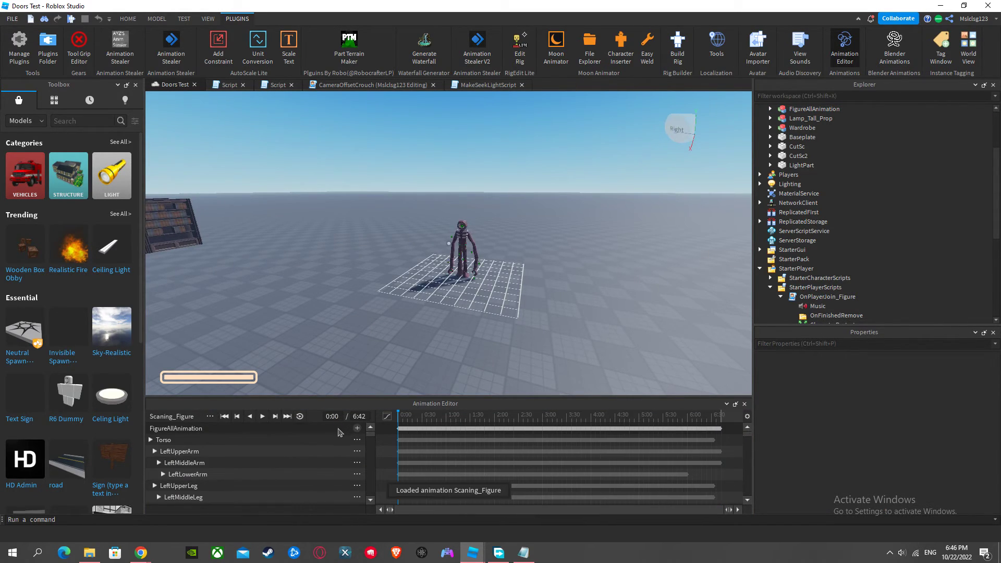
click(209, 416)
mouse_move(252, 422)
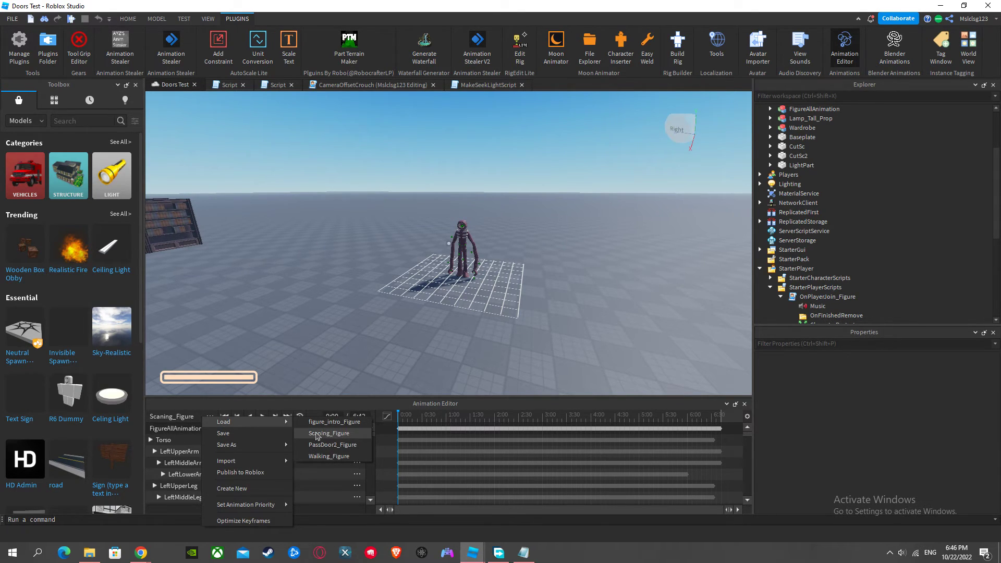
click(335, 435)
Step: Replace the Notepad text with "See ? Look it the" and minimize the note
click(523, 553)
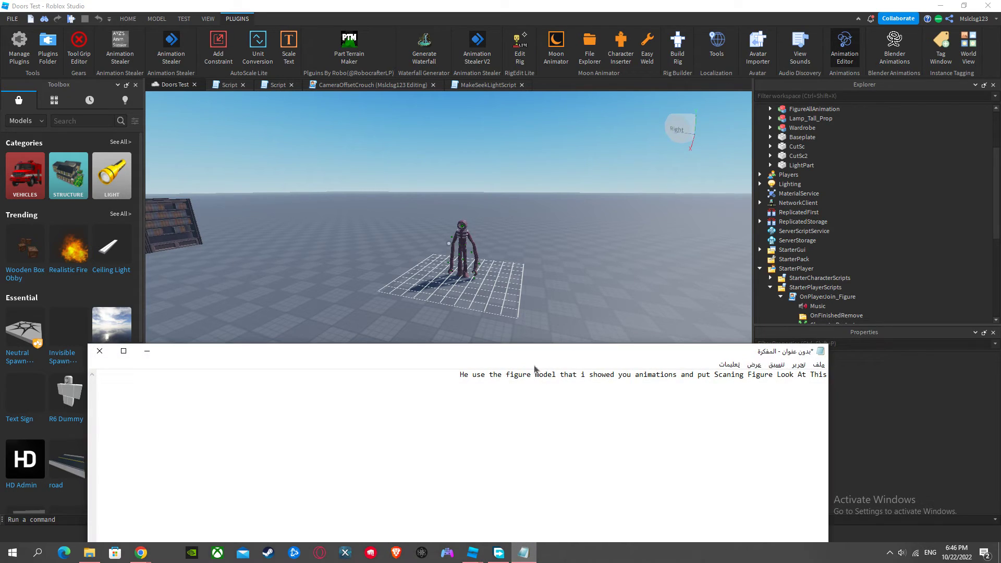
drag(452, 375, 461, 374)
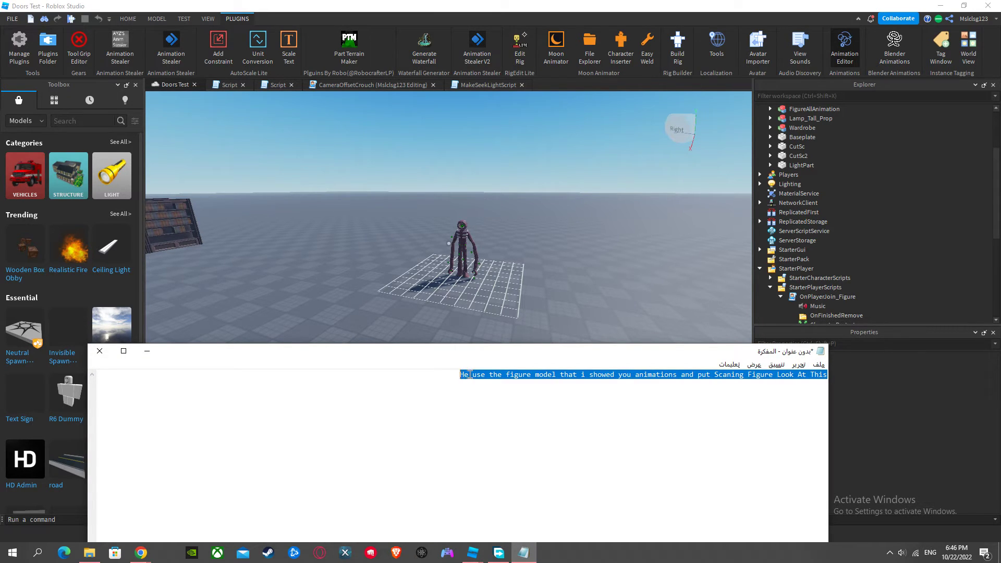
key(BackSpace)
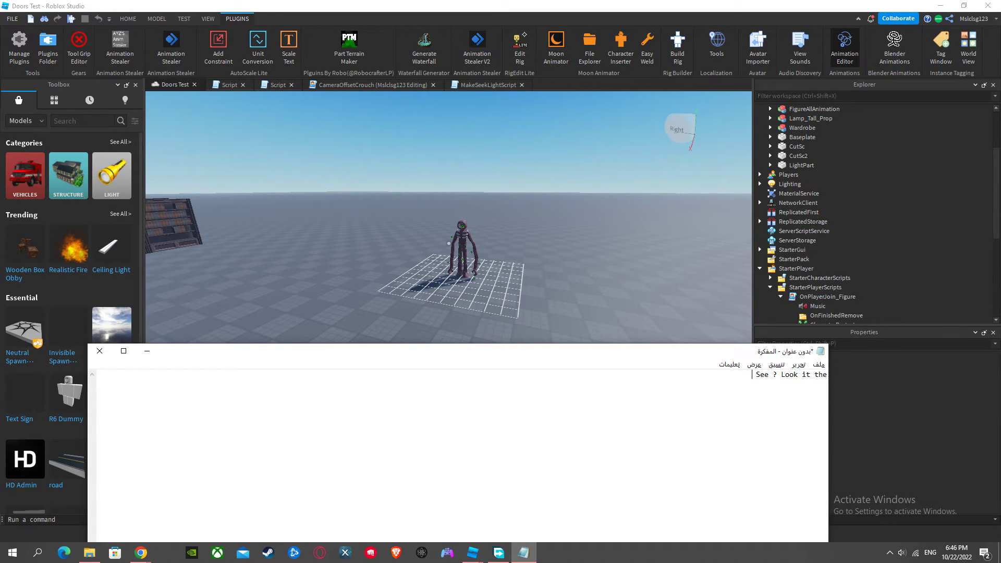
click(147, 352)
Step: Play the Scaning_Figure animation with the Figure seen up close, and switch back to the hearthBeat video in Chrome
click(262, 416)
scroll(490, 305, up, 5)
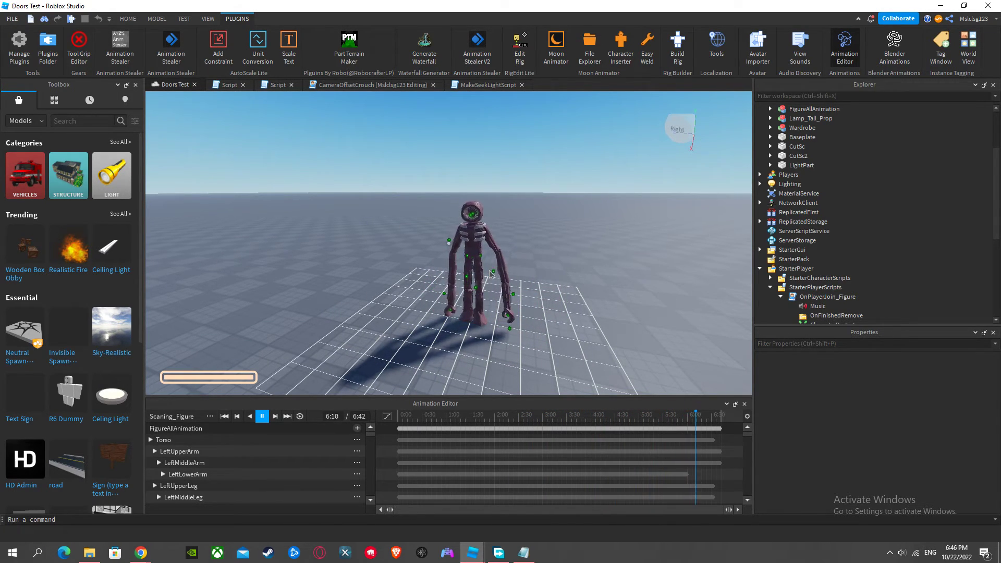
key(alt+Tab)
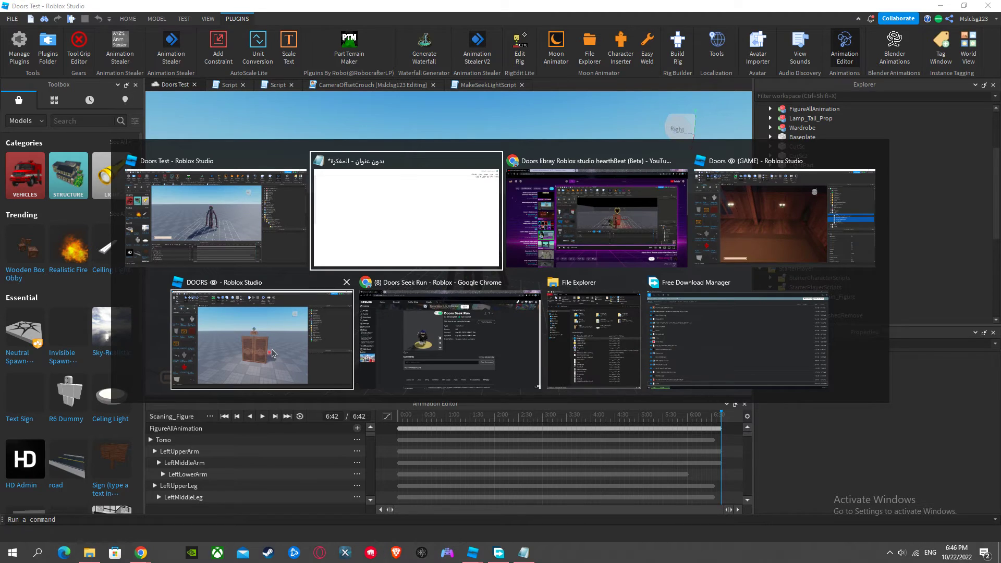
click(648, 226)
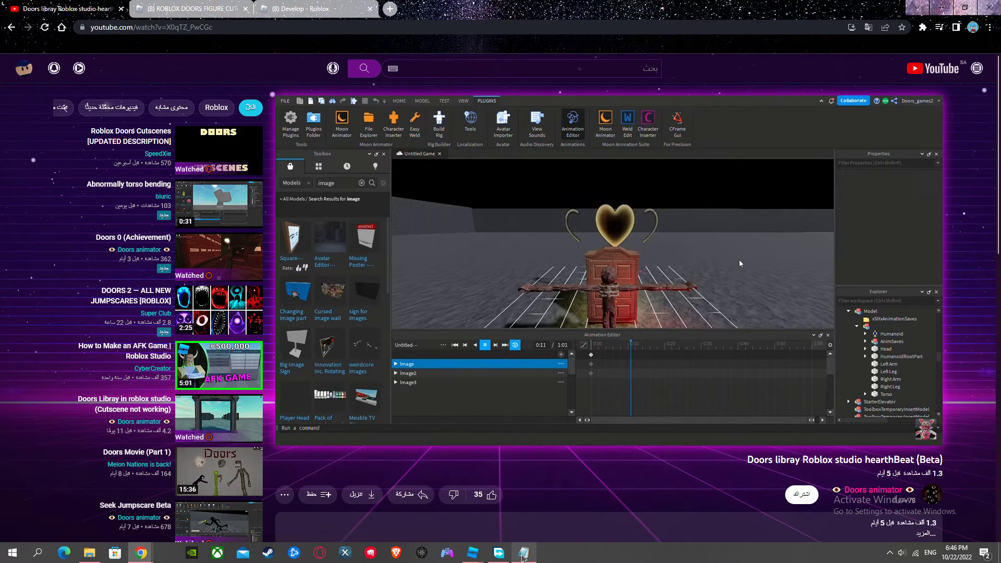
Step: Replace the Notepad text with "Watch Correctly" and minimize the note
click(523, 553)
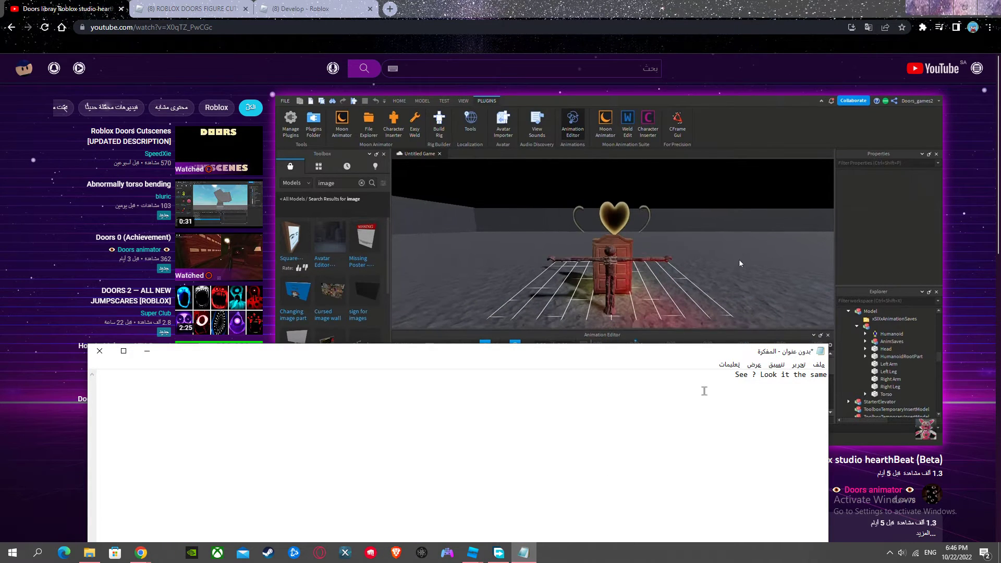
text(Wat)
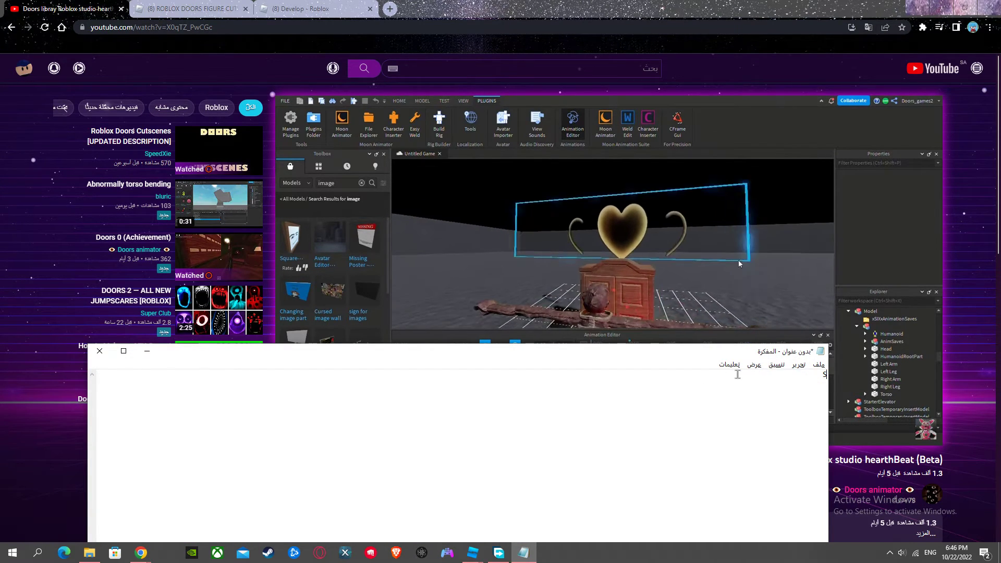
text(ch Correxct)
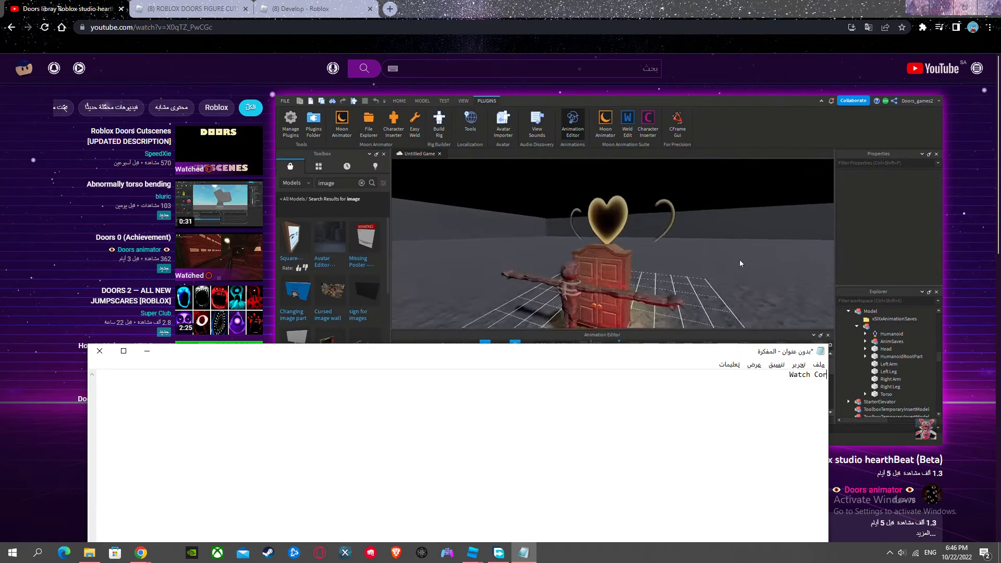
key(BackSpace)
key(BackSpace)
key(BackSpace)
text(ctl)
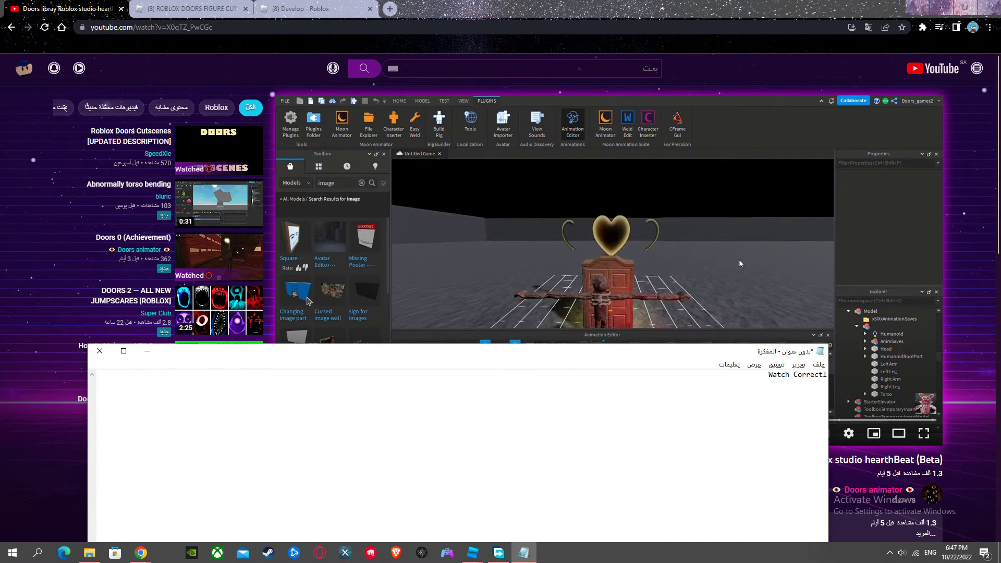
text(y)
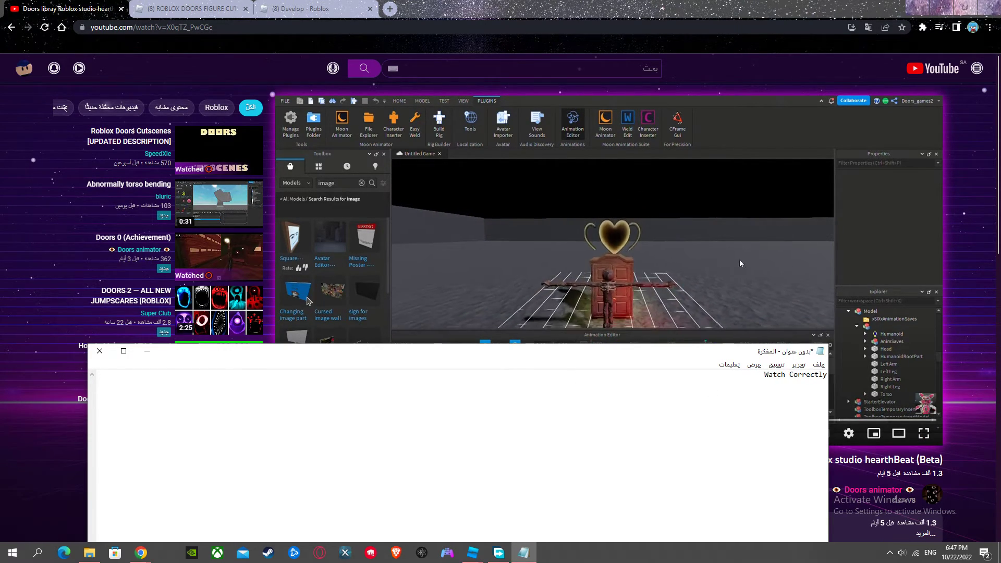
click(147, 350)
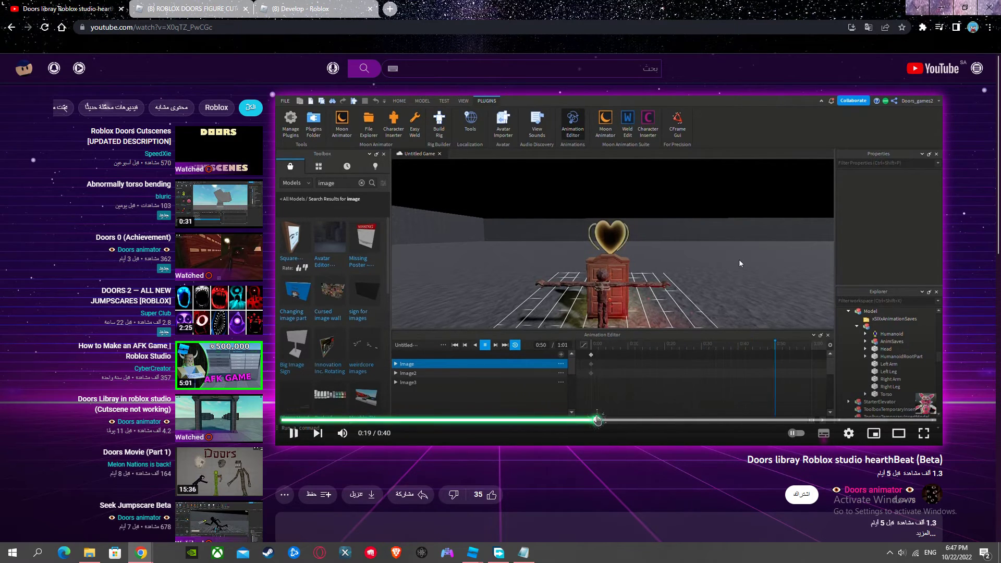
Step: Skip ahead in the hearthBeat video to the part where the Scaning_Figure animation is shown, watch it and pause playback
click(610, 420)
click(637, 421)
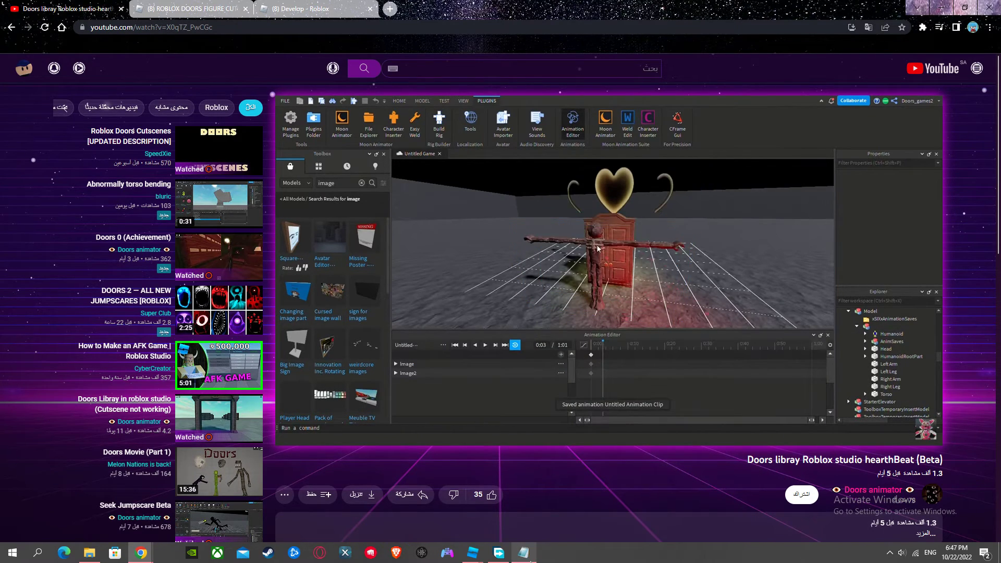
mouse_move(525, 553)
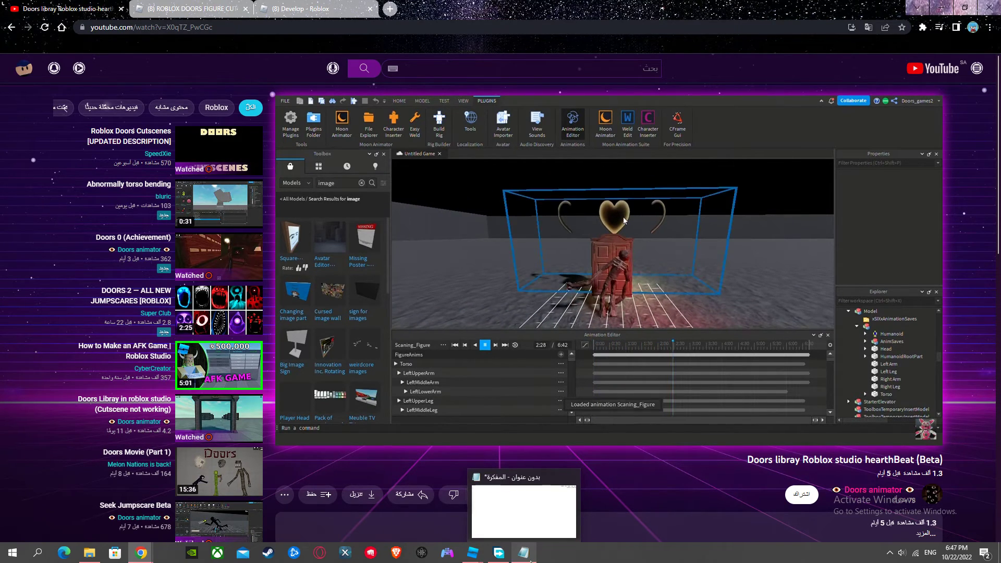
key(space)
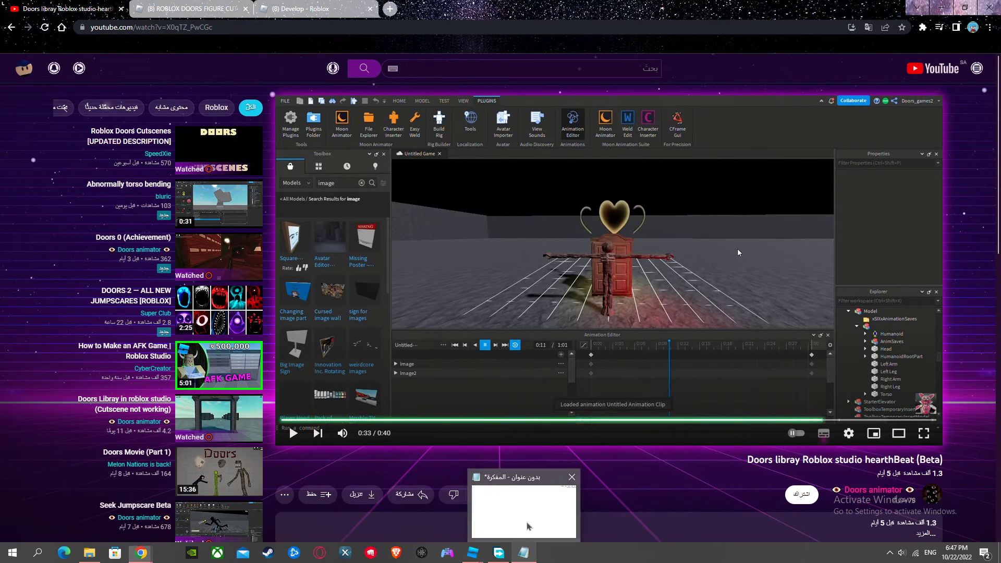
Step: Bring back the Notepad note and replace its text with "See ? So it also proof i dont steal stuff"
click(530, 525)
key(BackSpace)
key(BackSpace)
key(BackSpace)
key(BackSpace)
key(BackSpace)
key(BackSpace)
key(BackSpace)
key(BackSpace)
key(BackSpace)
key(BackSpace)
key(BackSpace)
key(BackSpace)
key(BackSpace)
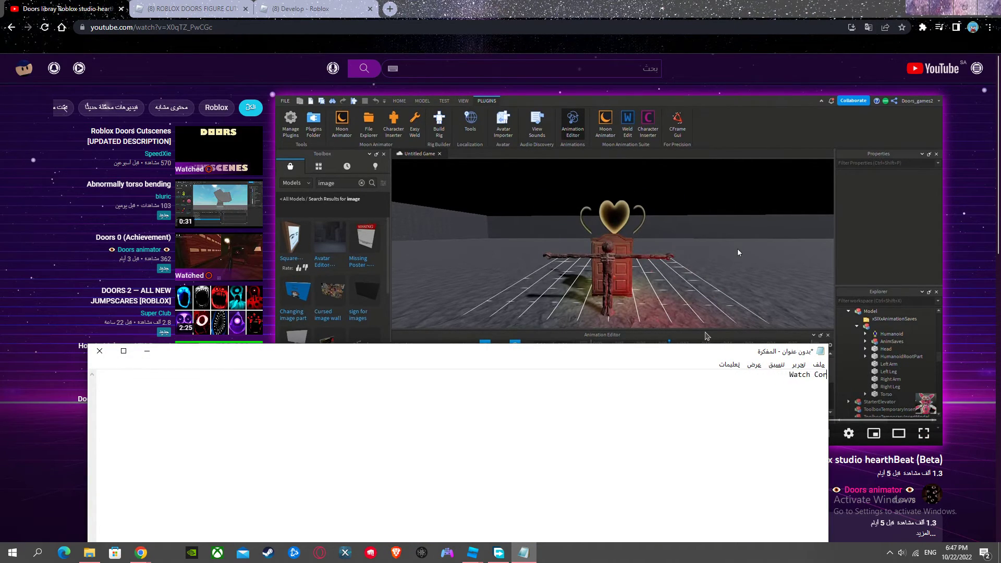
key(BackSpace)
key(BackSpace)
key(BackSpace)
text(See ? )
text(N)
text(ow)
key(BackSpace)
key(BackSpace)
key(BackSpace)
text(So it also proof i dont steal stuff)
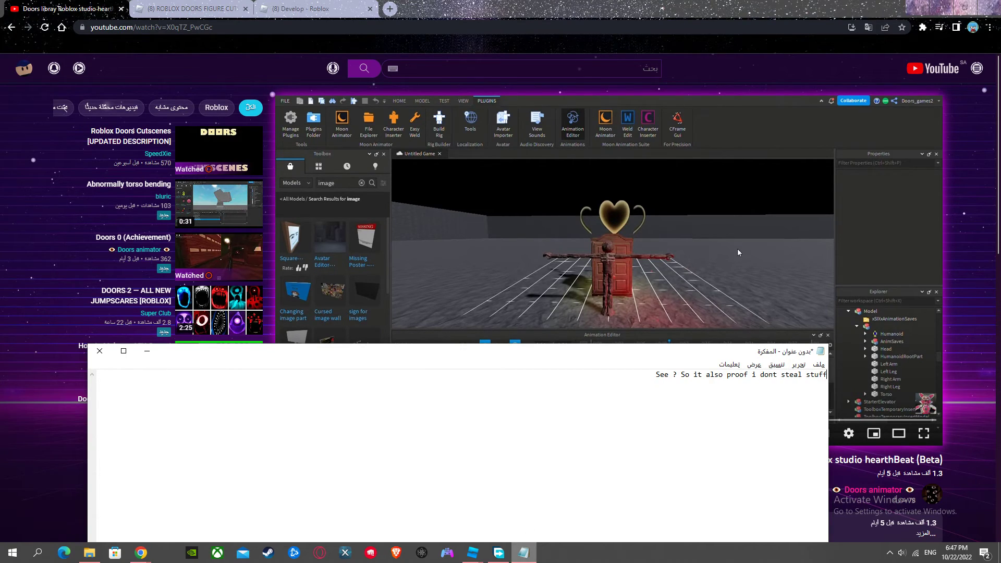
Step: Switch to the Doors Test place in Roblox Studio, stop the Scaning_Figure playback and close the Animation Editor
click(473, 552)
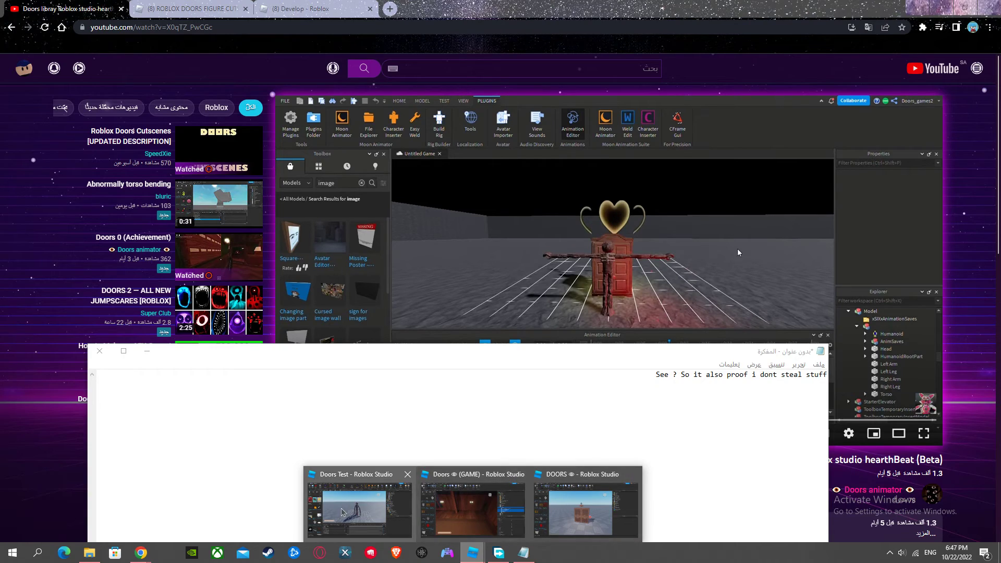
click(360, 509)
click(262, 416)
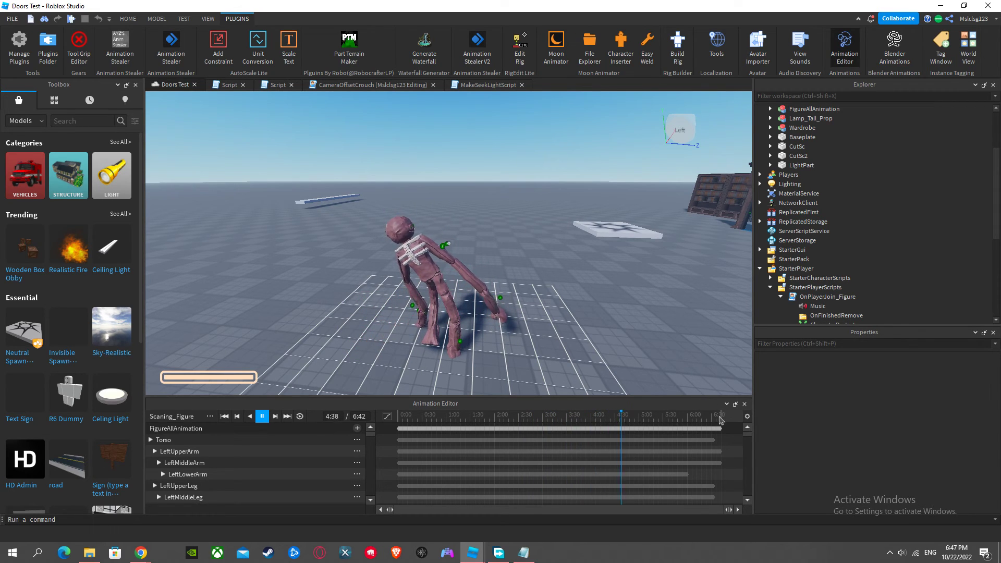
click(744, 404)
right_drag(449, 337, 448, 337)
Step: Return to Notepad and replace the text with the closing message "And thats it Goode Bye Have a Good Day/Night"
key(alt+Tab)
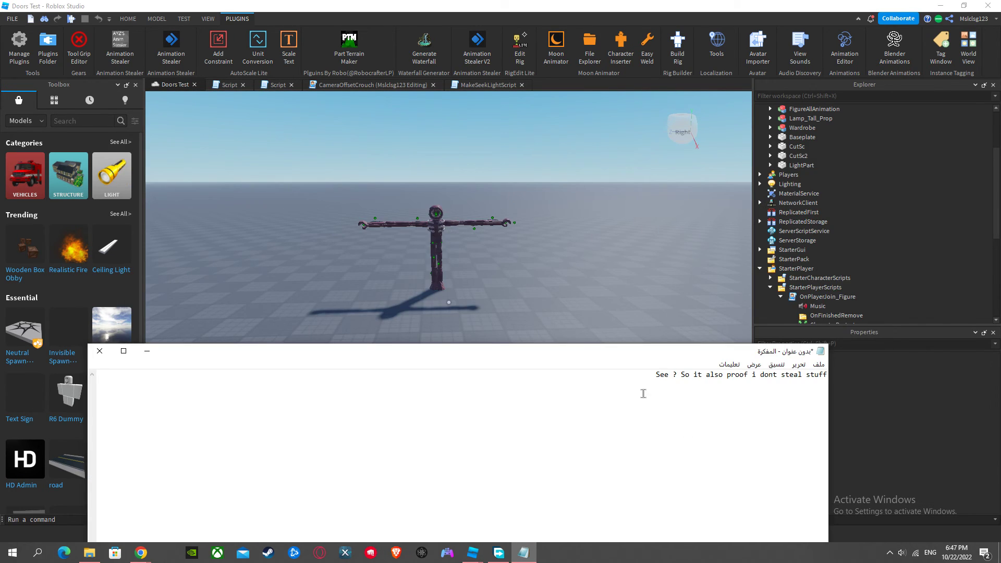
key(ctrl+a)
key(BackSpace)
text(aN)
key(BackSpace)
key(BackSpace)
text(And that)
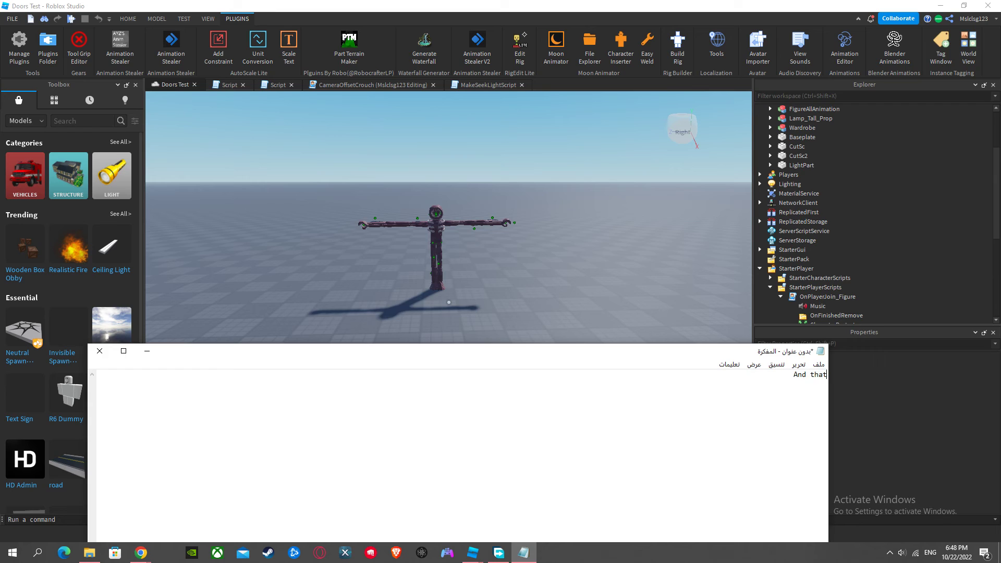
text(s it Goode Bye Have a GoodDa)
key(BackSpace)
key(BackSpace)
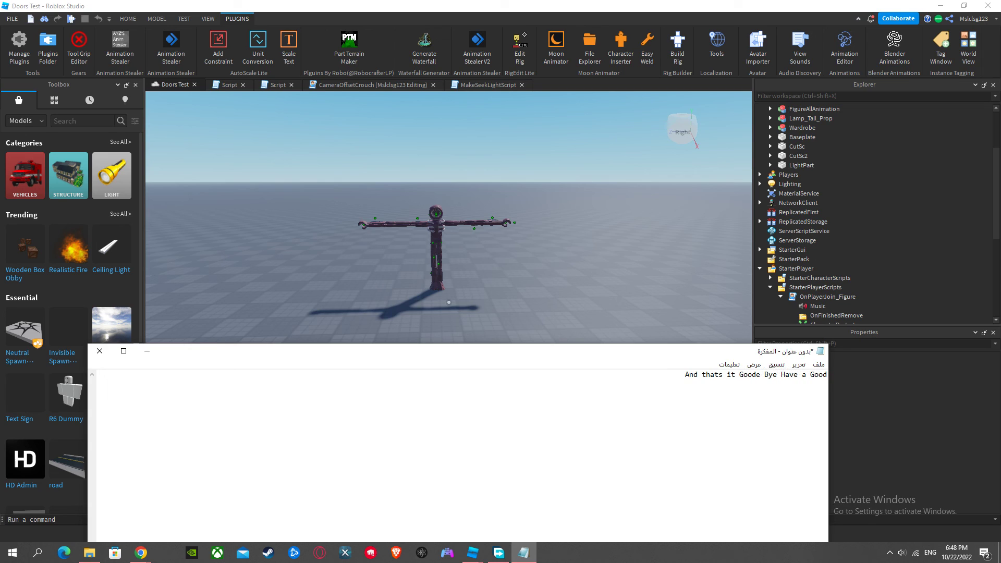
text(Day)
key(BackSpace)
key(BackSpace)
key(BackSpace)
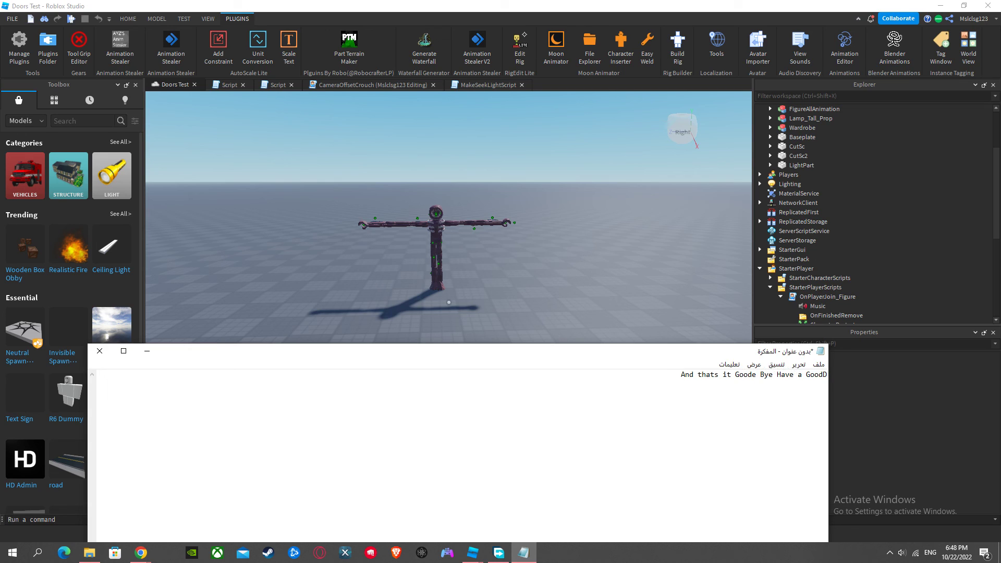
text(Day/Night)
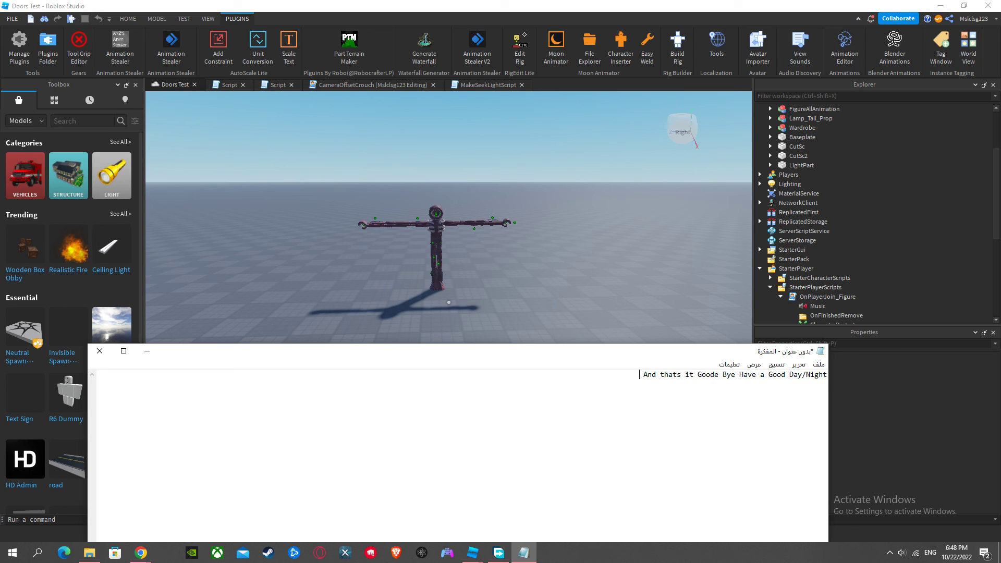